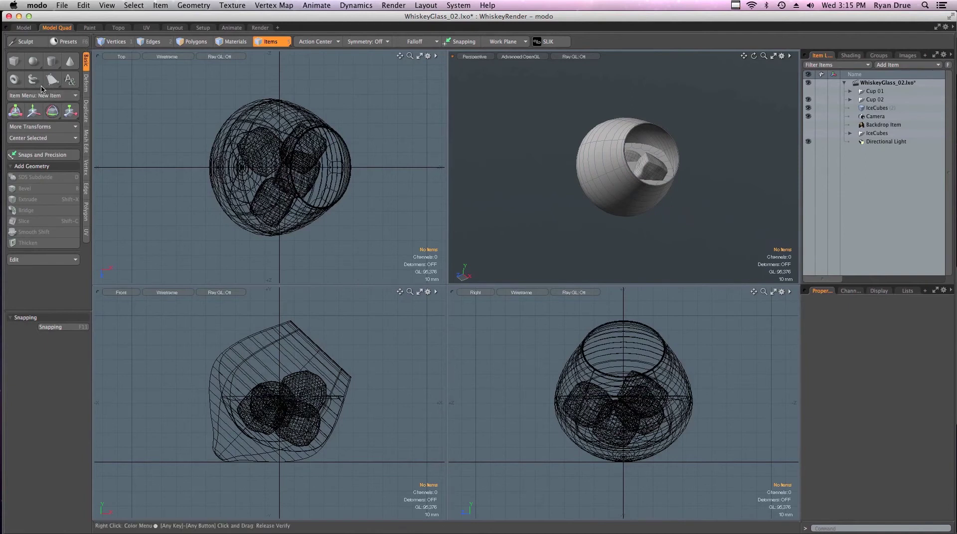
# Step: Add a flat unit plane as a new mesh item beneath the whiskey glass to serve as the table surface
pyautogui.press('shift')
pyautogui.press('shift')
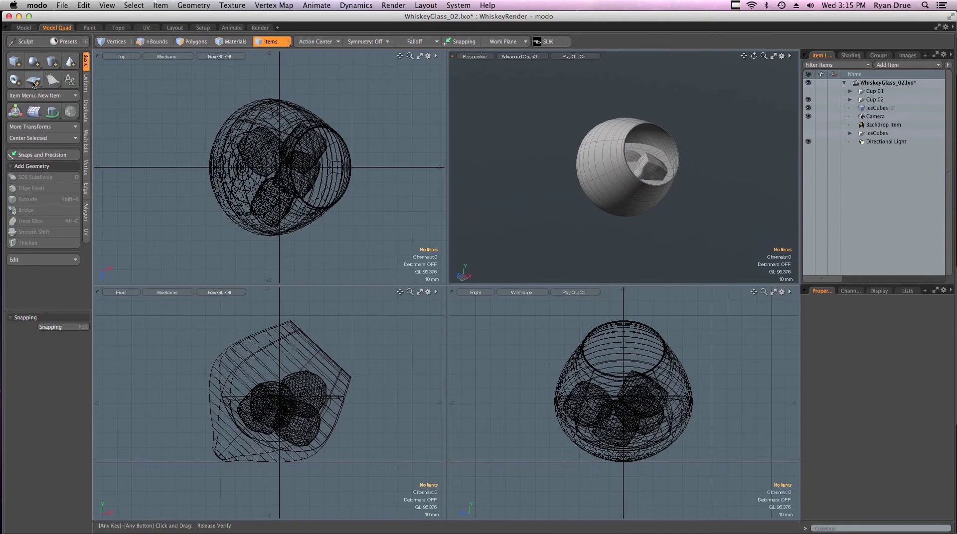
pyautogui.keyDown('shift'); pyautogui.click(33, 83); pyautogui.keyUp('shift')
pyautogui.keyDown('ctrl'); pyautogui.keyDown('alt'); pyautogui.moveTo(364, 189); pyautogui.dragTo(191, 186); pyautogui.keyUp('alt'); pyautogui.keyUp('ctrl')
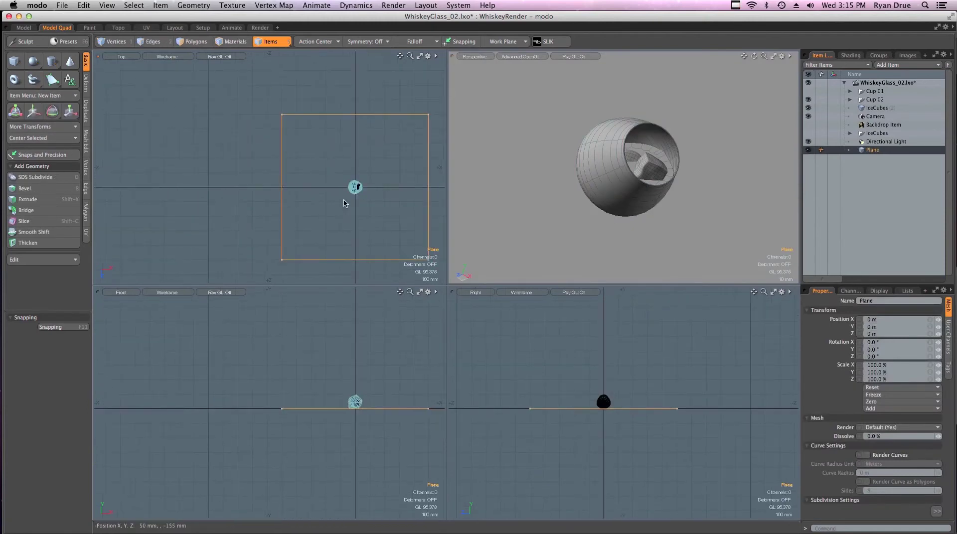
pyautogui.keyDown('ctrl'); pyautogui.keyDown('alt'); pyautogui.moveTo(635, 175); pyautogui.dragTo(518, 183); pyautogui.keyUp('alt'); pyautogui.keyUp('ctrl')
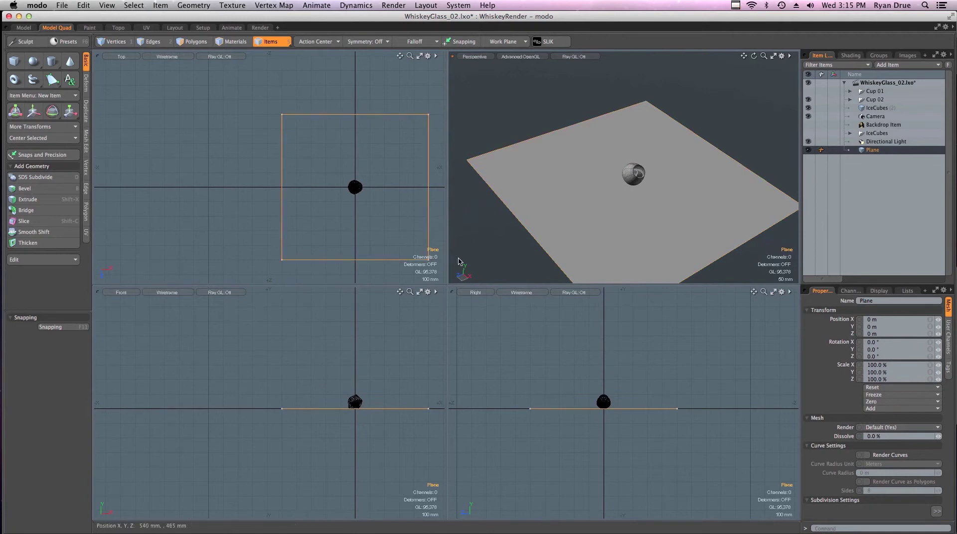
# Step: Scale the plane's polygons down uniformly in X and Z to about 71.5%
pyautogui.press('3')
pyautogui.press('r')
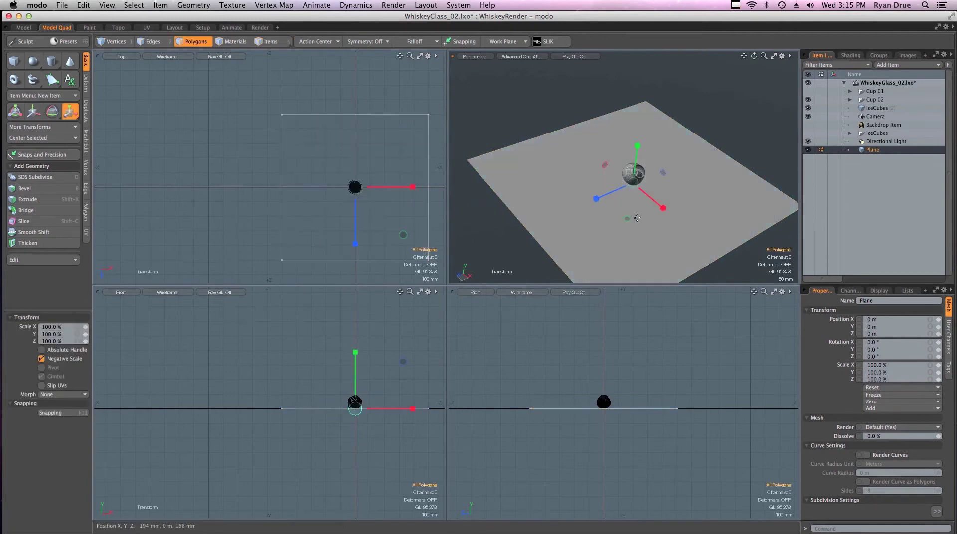
pyautogui.moveTo(631, 220); pyautogui.dragTo(629, 174)
pyautogui.scroll(5, 628, 214)
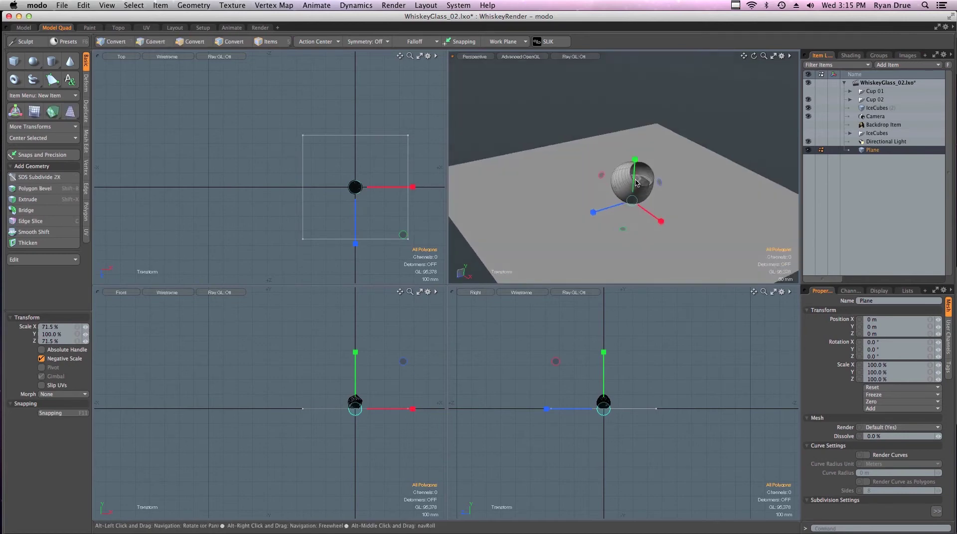
pyautogui.press('q')
# Step: Switch to Photoshop to examine the finished glass render as reference for the table, and return to modo
pyautogui.press('super+Tab')
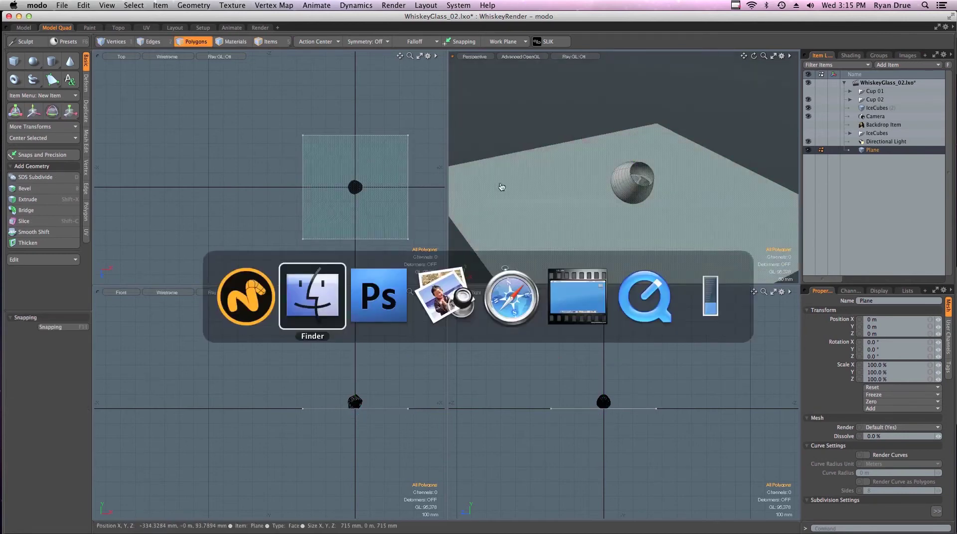
pyautogui.click(369, 308)
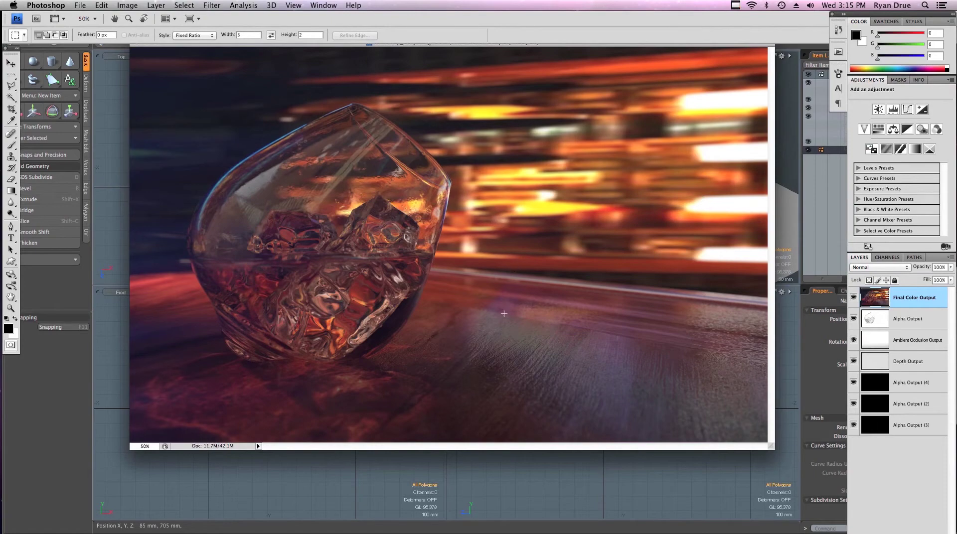
pyautogui.click(74, 440)
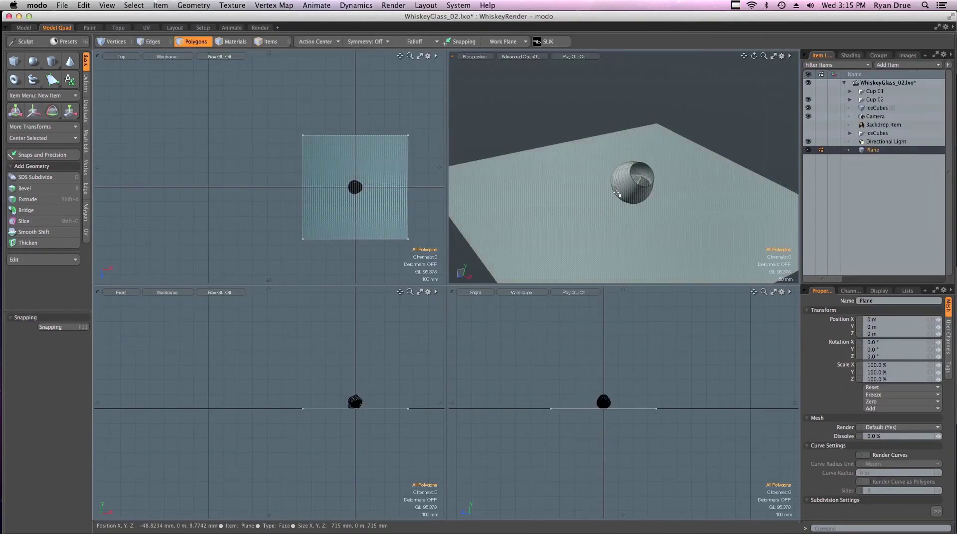
# Step: Inset the plane's polygon by about 15.4 mm with Bevel to form a border around the tabletop
pyautogui.hotkey('ctrl', 'space')
pyautogui.click(507, 313)
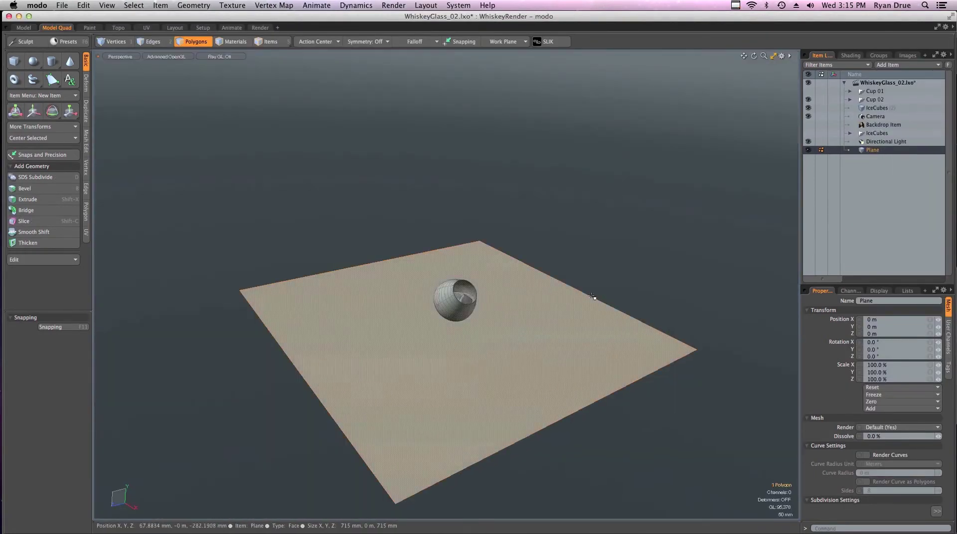
pyautogui.keyDown('alt'); pyautogui.keyDown('shift'); pyautogui.moveTo(507, 313); pyautogui.dragTo(505, 310); pyautogui.keyUp('shift'); pyautogui.keyUp('alt')
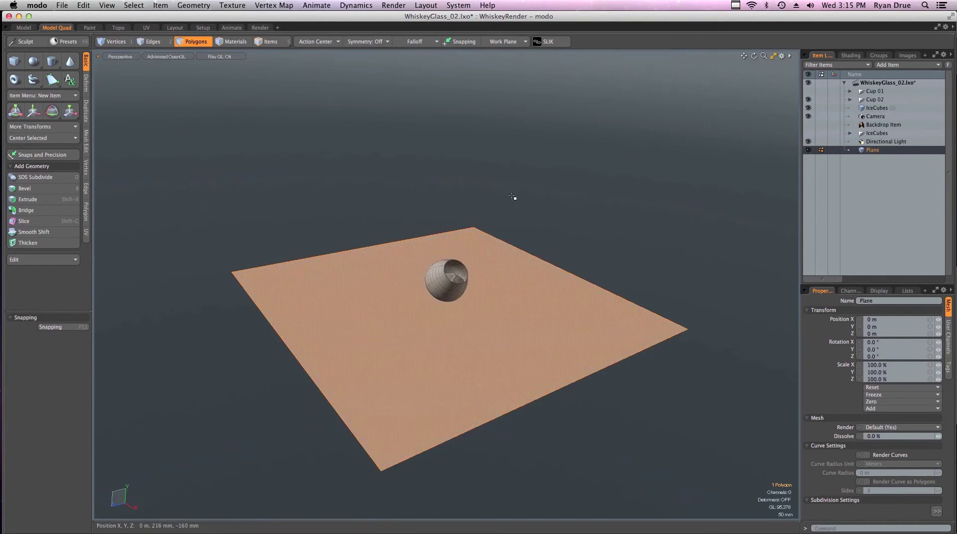
pyautogui.press('b')
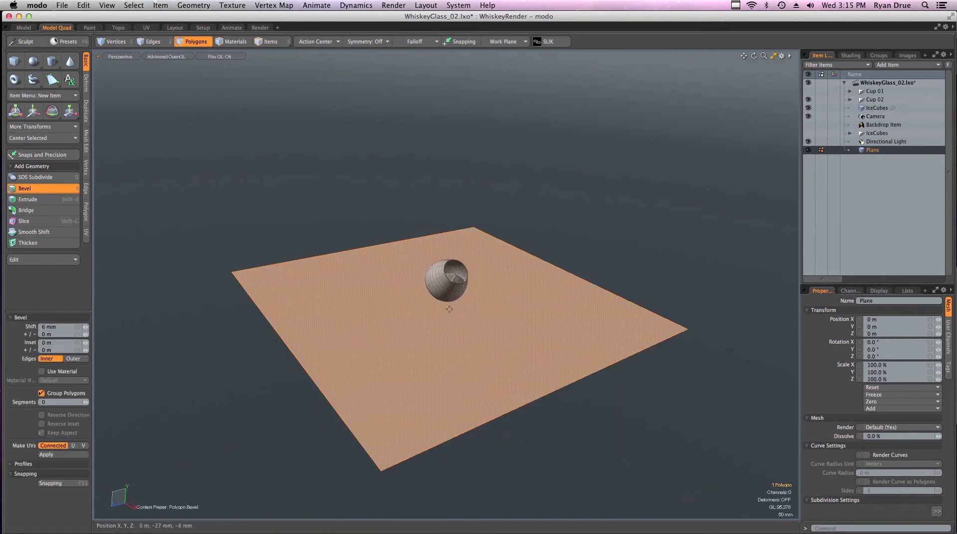
pyautogui.moveTo(475, 320); pyautogui.dragTo(474, 318)
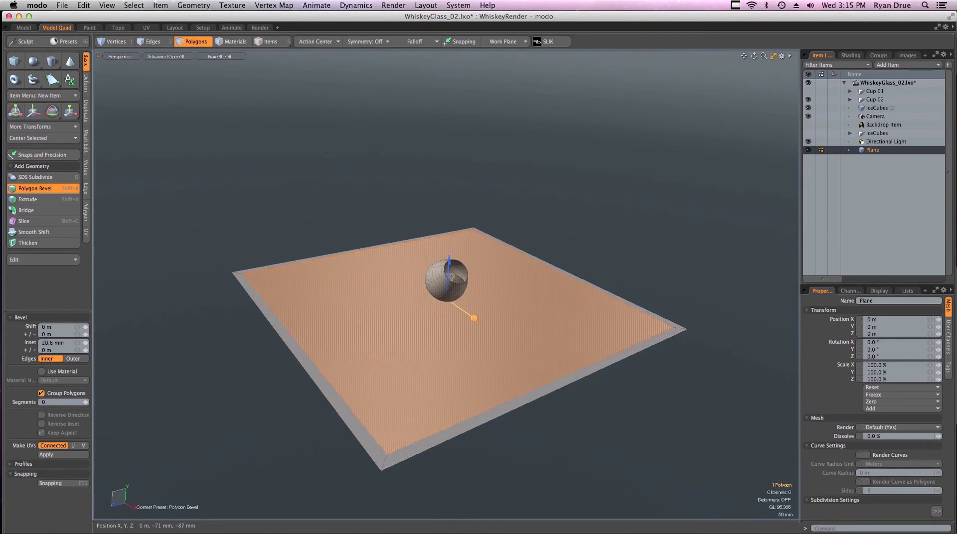
pyautogui.press('space')
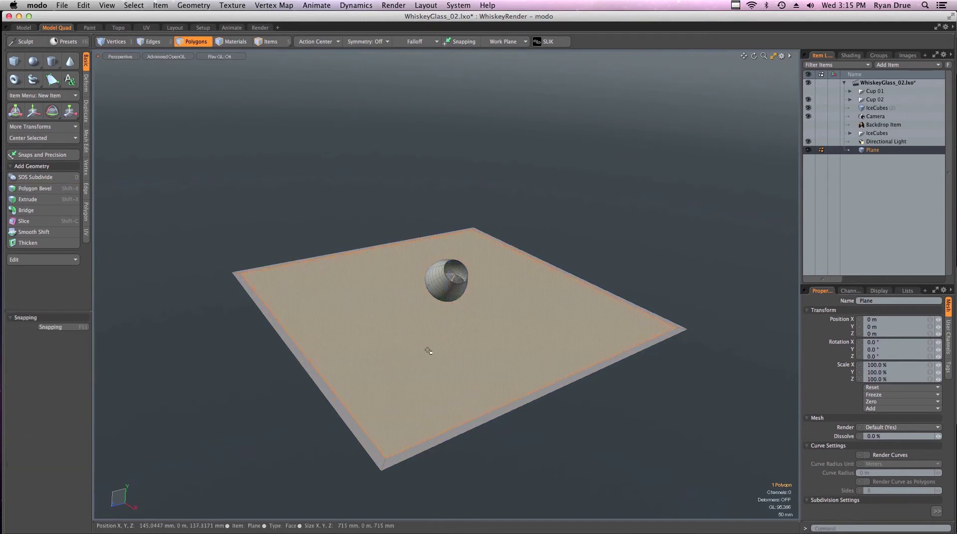
# Step: Select the polygon loop of the tabletop's border and raise it with Bevel by a shift of about 4 mm
pyautogui.moveTo(377, 459); pyautogui.dragTo(389, 463)
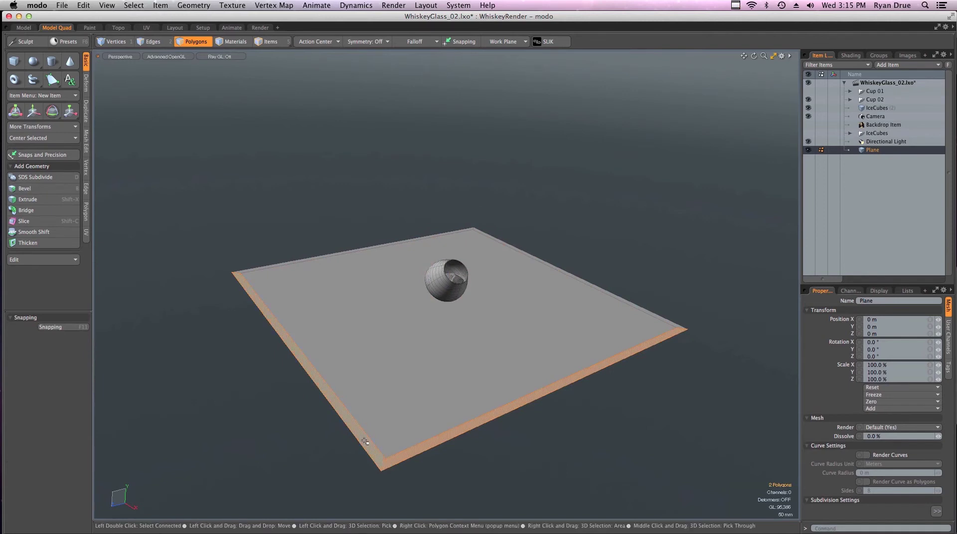
pyautogui.press('l')
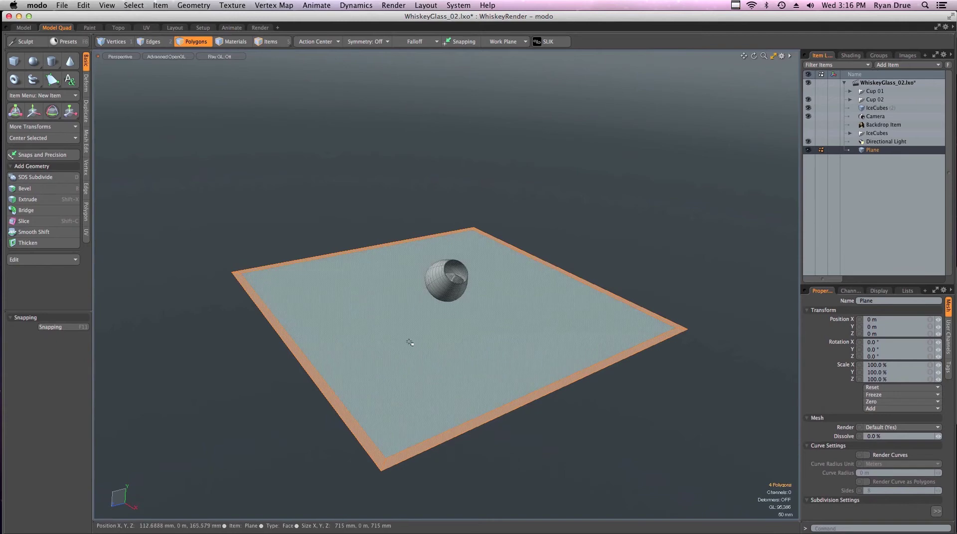
pyautogui.press('b')
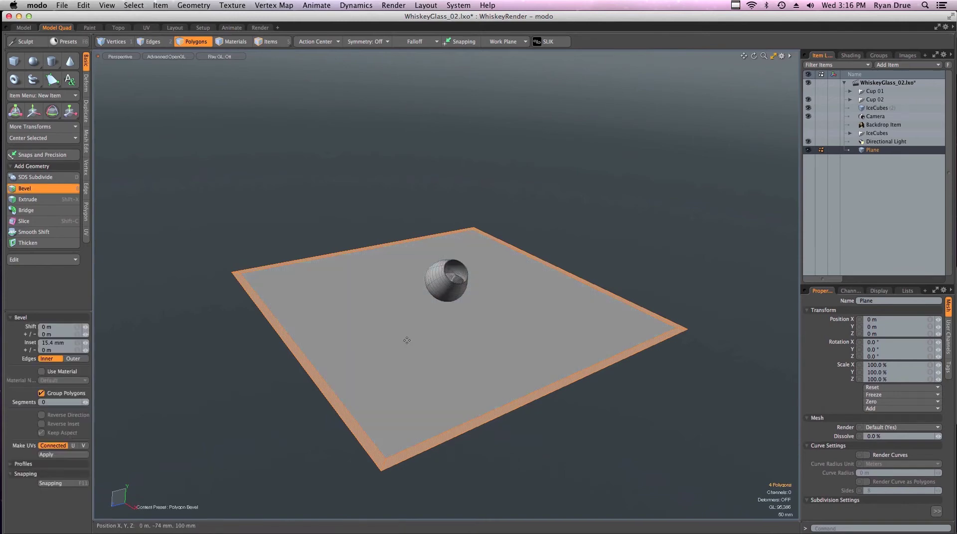
pyautogui.click(407, 335)
pyautogui.moveTo(453, 276); pyautogui.dragTo(450, 263)
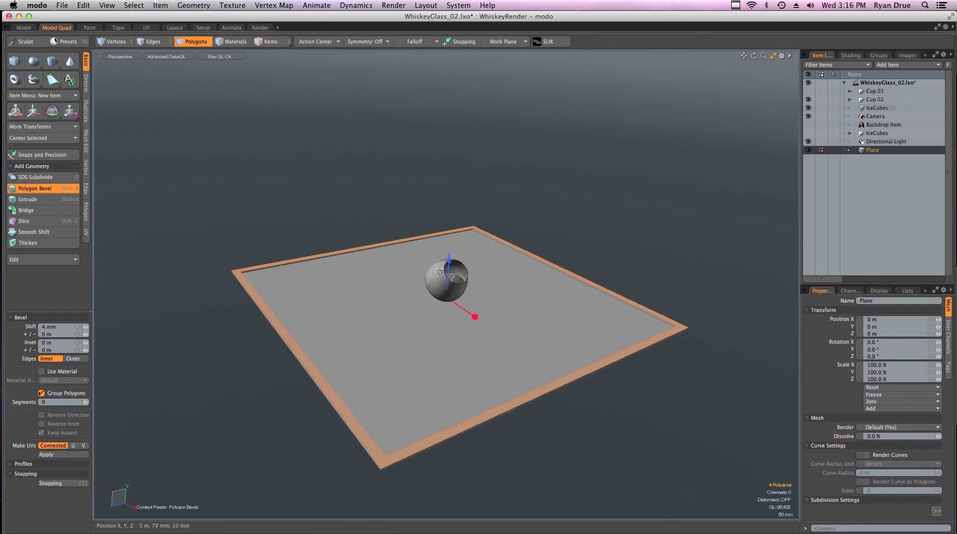
pyautogui.scroll(5, 454, 270)
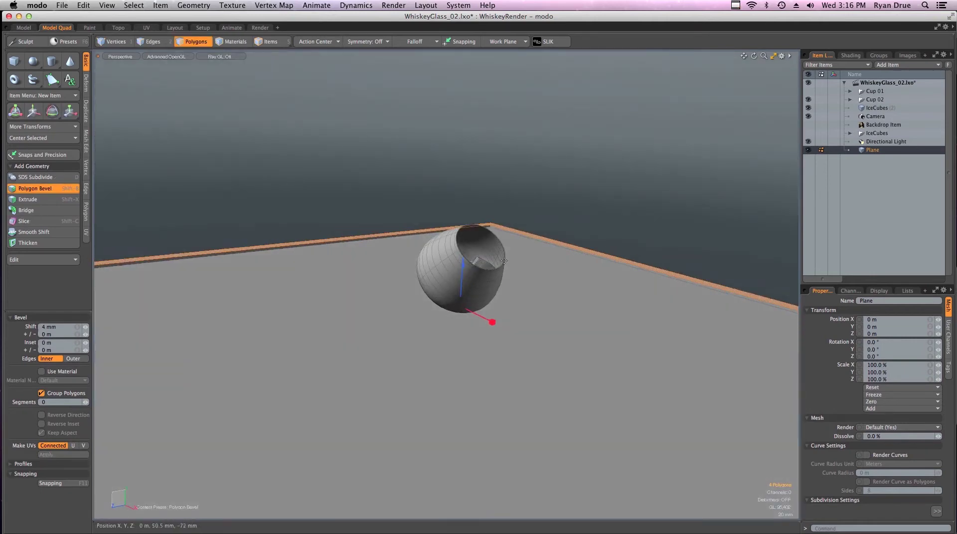
pyautogui.press('space')
# Step: Bevel the raised border's inner and outer edge loops with a round shape at round level 3 and save the scene
pyautogui.scroll(-5, 385, 282)
pyautogui.scroll(10, 385, 282)
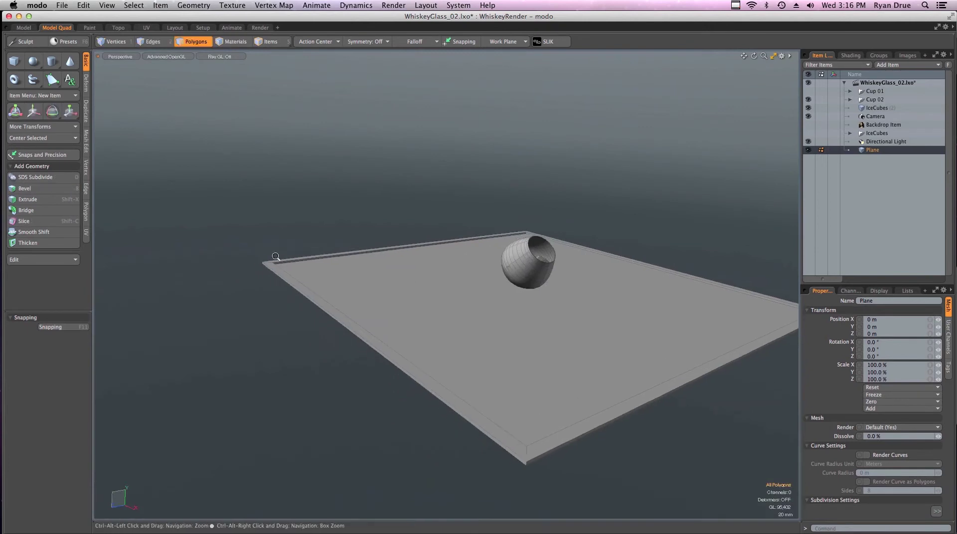
pyautogui.keyDown('alt'); pyautogui.moveTo(411, 301); pyautogui.dragTo(272, 331); pyautogui.keyUp('alt')
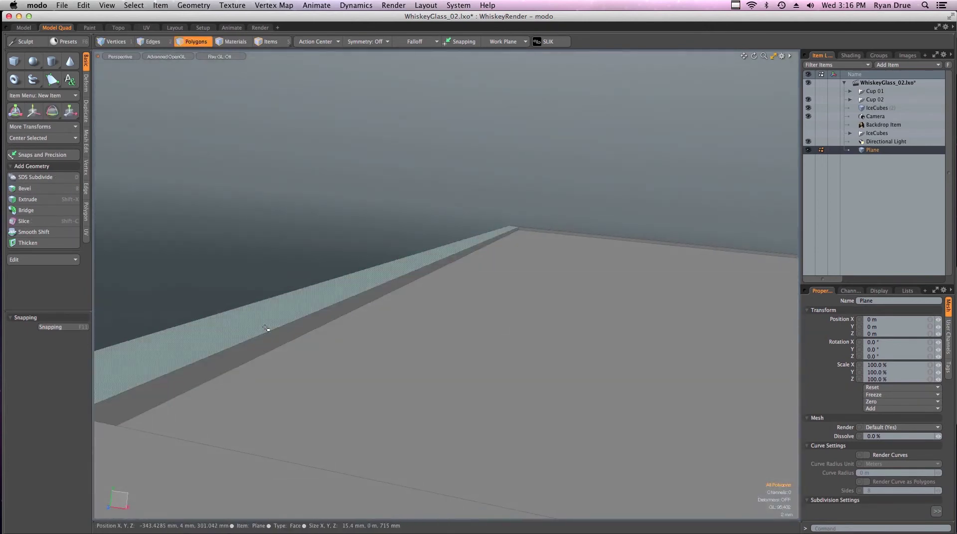
pyautogui.press('2')
pyautogui.click(269, 332)
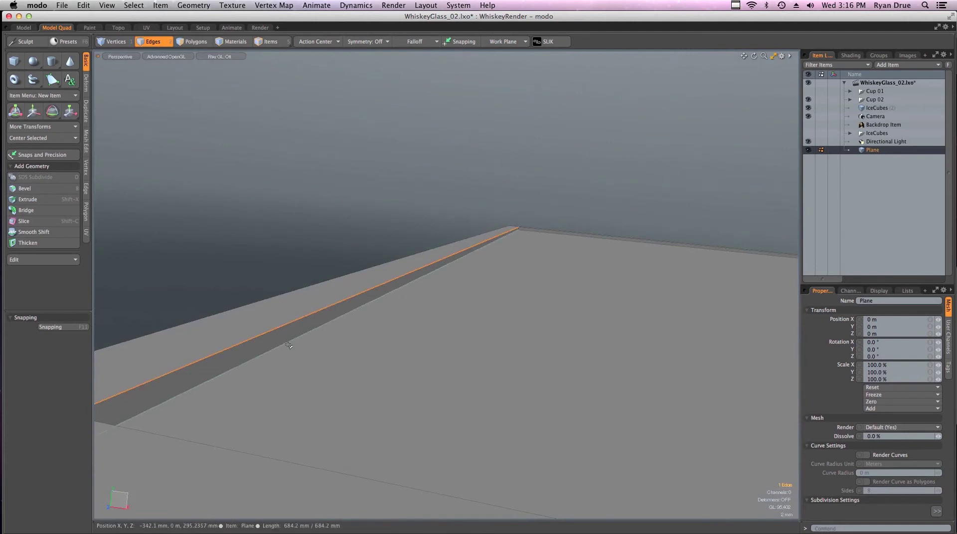
pyautogui.keyDown('shift'); pyautogui.doubleClick(271, 323); pyautogui.keyUp('shift')
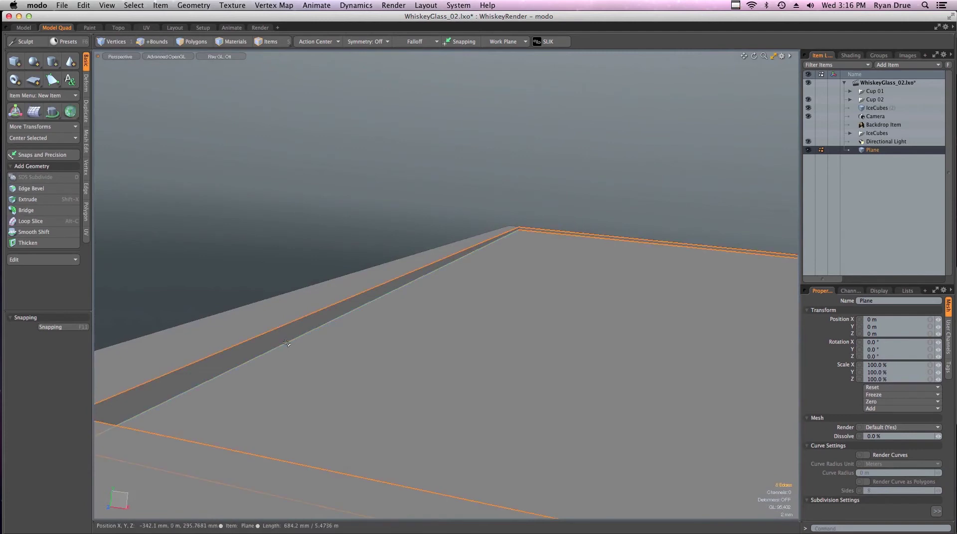
pyautogui.keyDown('shift'); pyautogui.doubleClick(253, 305); pyautogui.keyUp('shift')
pyautogui.keyDown('alt'); pyautogui.moveTo(324, 331); pyautogui.dragTo(262, 352); pyautogui.keyUp('alt')
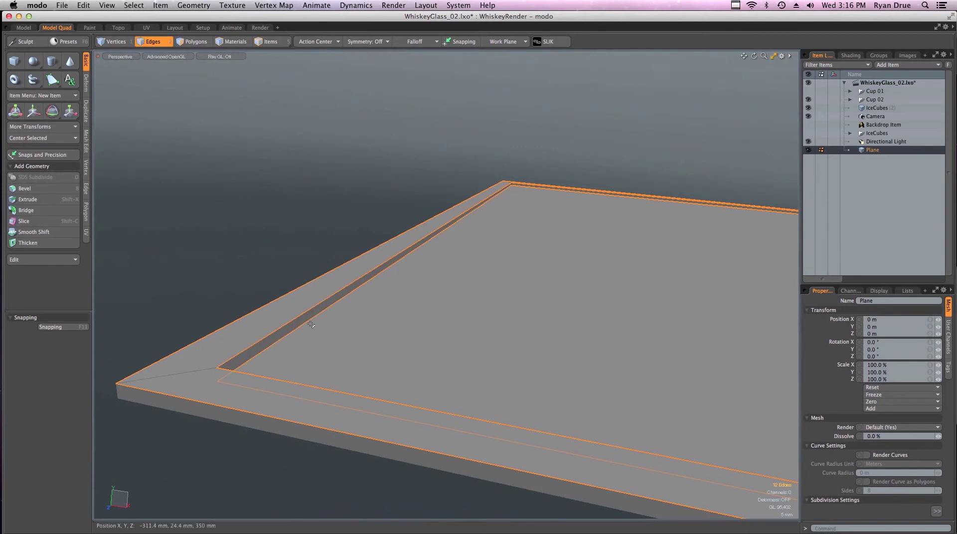
pyautogui.press('b')
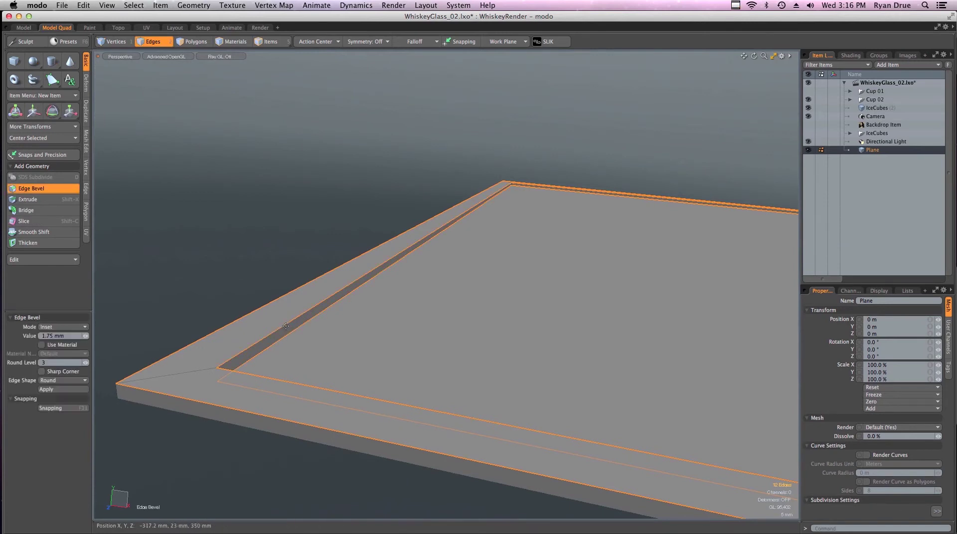
pyautogui.moveTo(265, 325); pyautogui.dragTo(329, 382)
pyautogui.press('space')
pyautogui.click(444, 279)
pyautogui.keyDown('alt'); pyautogui.moveTo(444, 277); pyautogui.dragTo(451, 324); pyautogui.keyUp('alt')
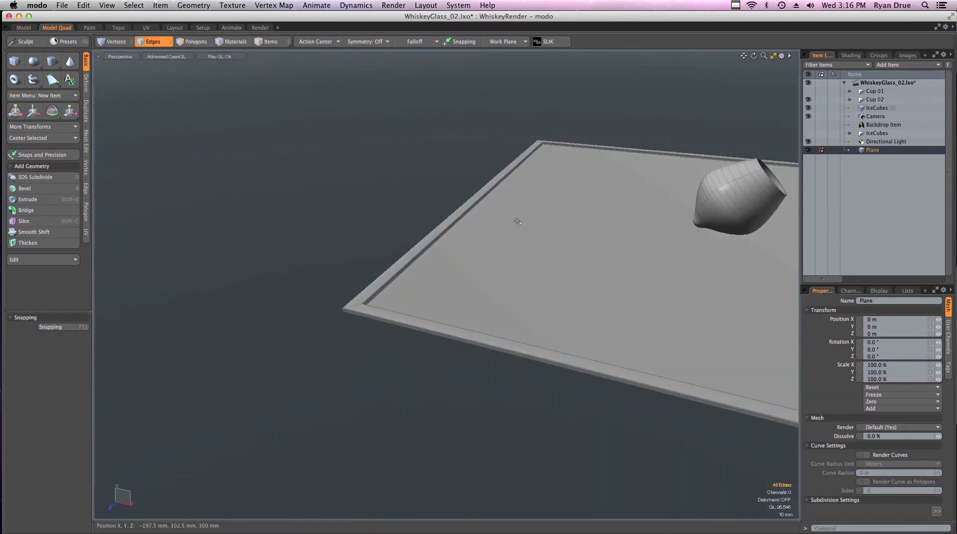
pyautogui.press('super+s')
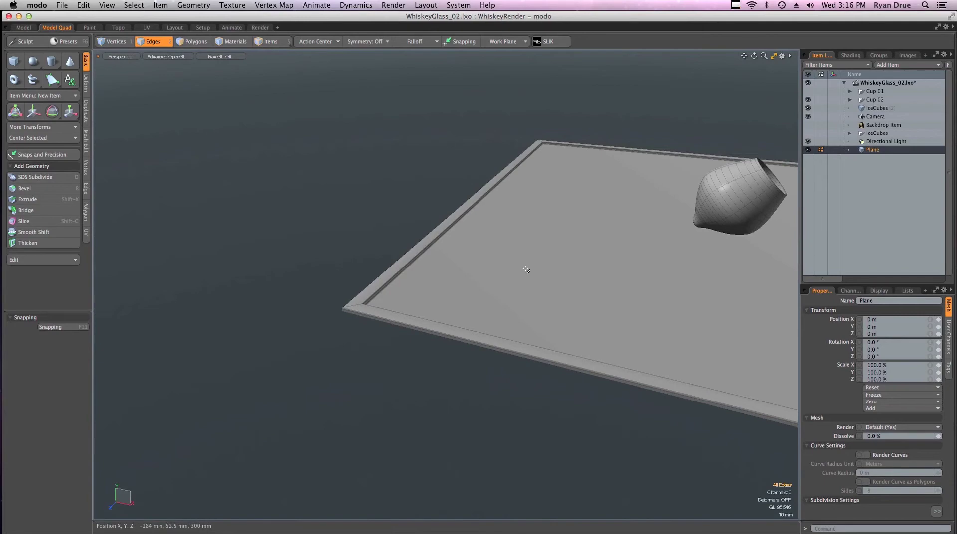
# Step: Switch to the Render layout and frame the camera low and close on the glass, placing it left of center with the table's far corner behind
pyautogui.click(265, 30)
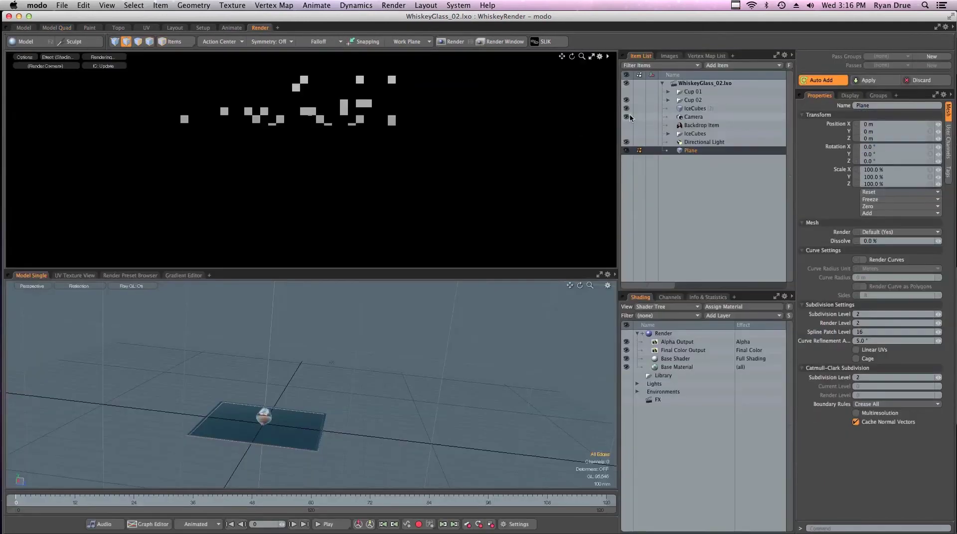
pyautogui.scroll(-5, 511, 339)
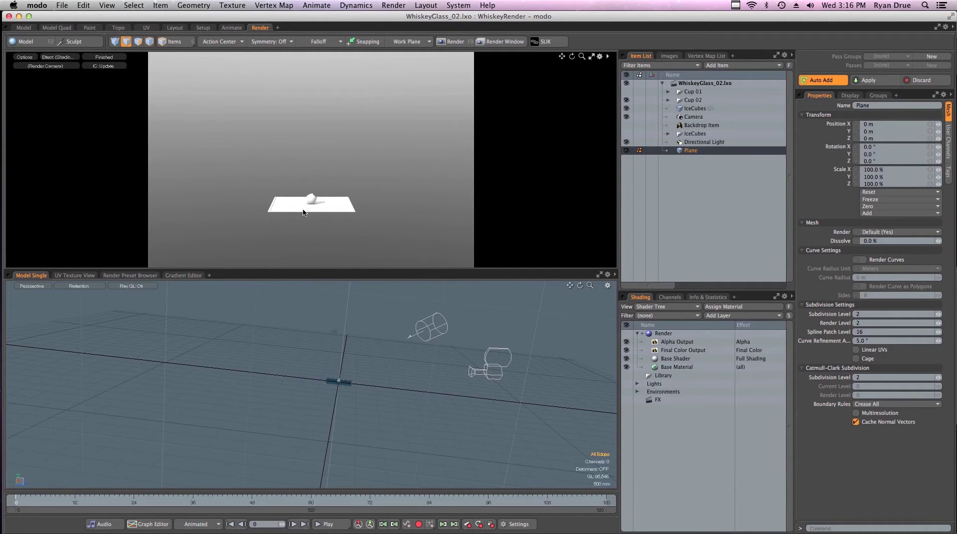
pyautogui.moveTo(321, 210); pyautogui.dragTo(483, 177)
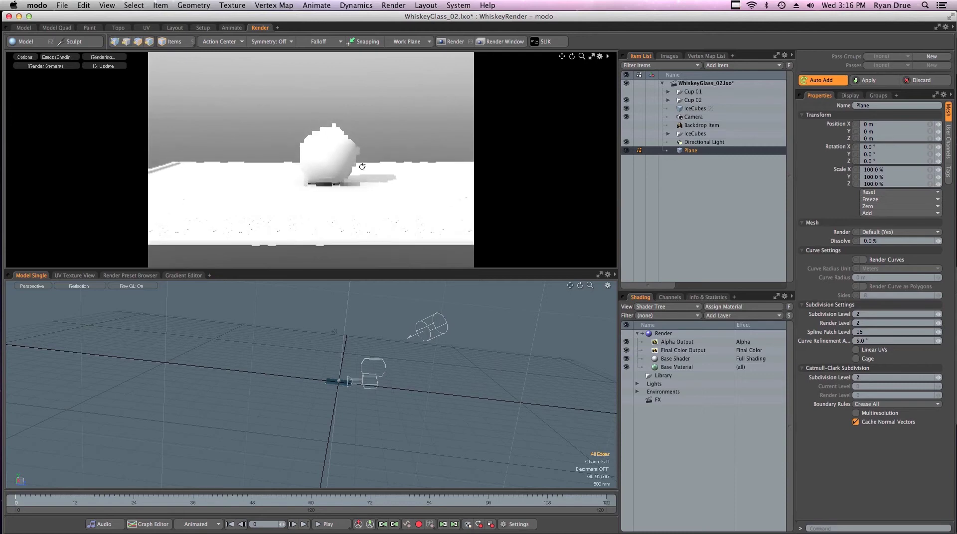
pyautogui.moveTo(341, 122); pyautogui.dragTo(395, 163)
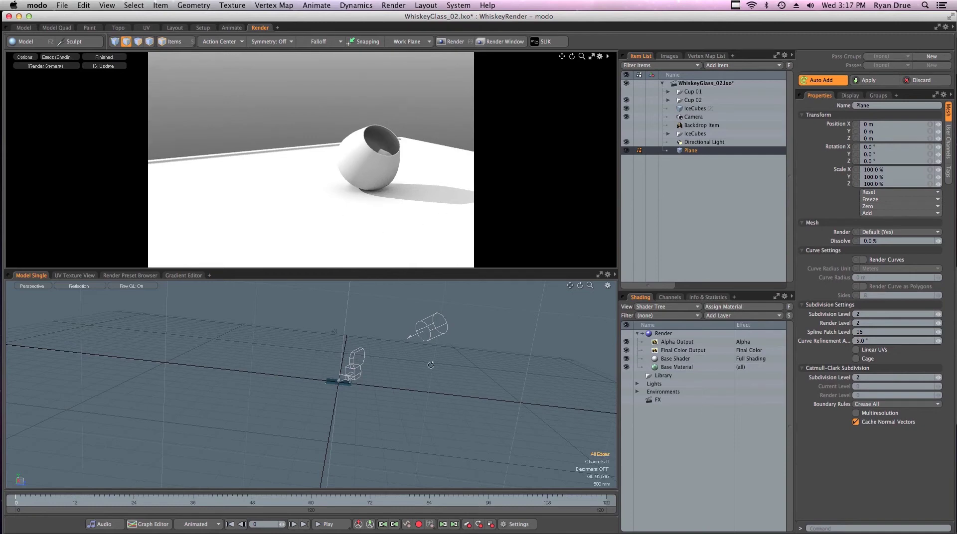
pyautogui.keyDown('alt'); pyautogui.moveTo(430, 365); pyautogui.dragTo(302, 368); pyautogui.keyUp('alt')
pyautogui.keyDown('alt'); pyautogui.moveTo(341, 177); pyautogui.dragTo(382, 199); pyautogui.keyUp('alt')
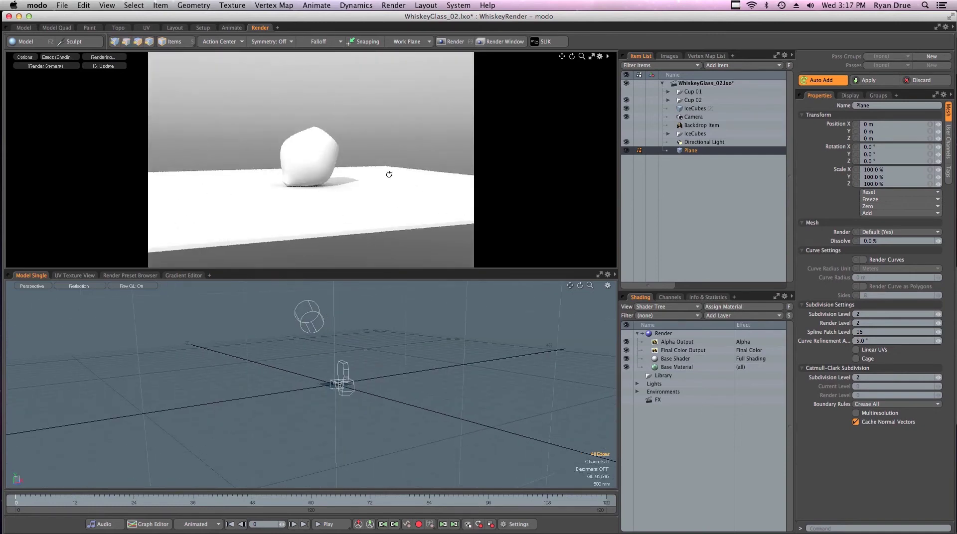
pyautogui.keyDown('ctrl'); pyautogui.keyDown('alt'); pyautogui.moveTo(357, 390); pyautogui.dragTo(471, 421); pyautogui.keyUp('alt'); pyautogui.keyUp('ctrl')
pyautogui.keyDown('alt'); pyautogui.moveTo(340, 178); pyautogui.dragTo(409, 197); pyautogui.keyUp('alt')
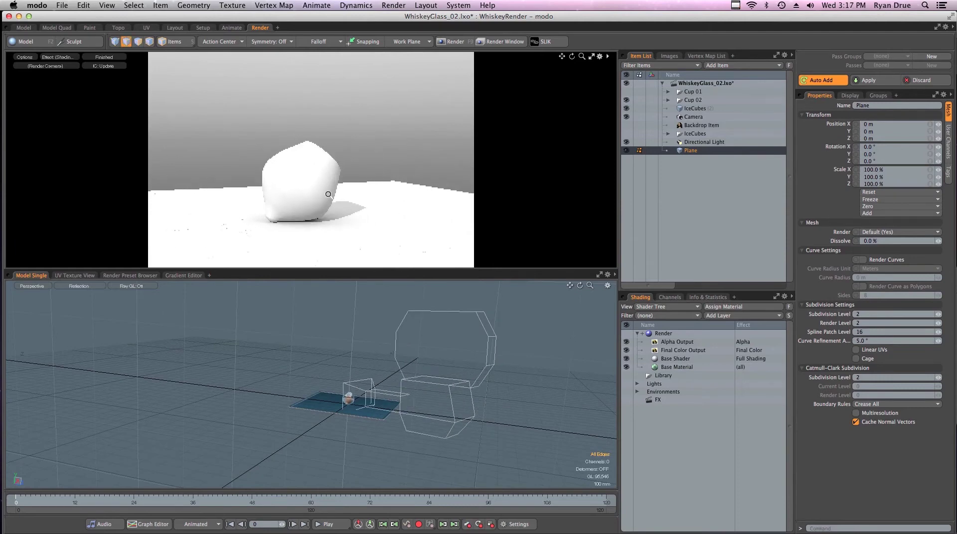
pyautogui.keyDown('ctrl'); pyautogui.keyDown('alt'); pyautogui.moveTo(327, 195); pyautogui.dragTo(408, 180); pyautogui.keyUp('alt'); pyautogui.keyUp('ctrl')
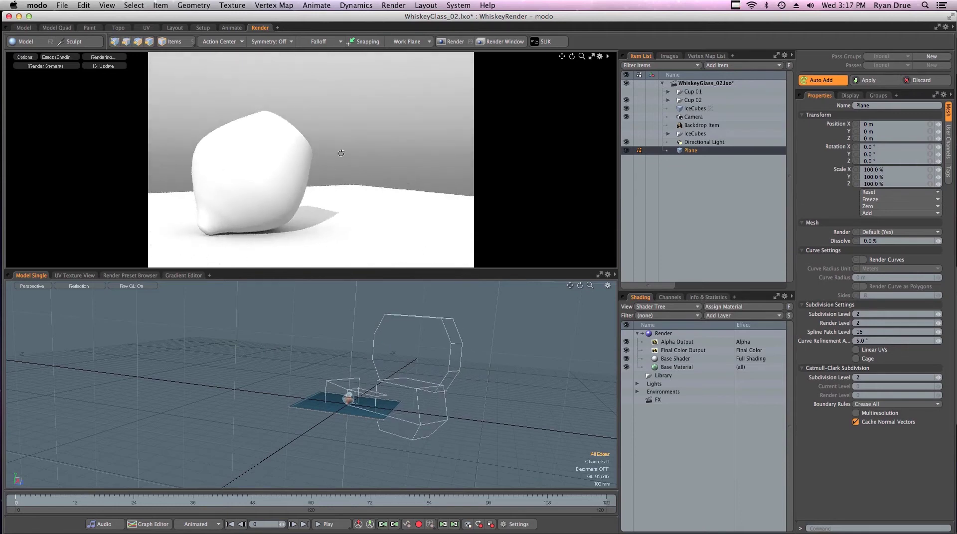
pyautogui.press('2')
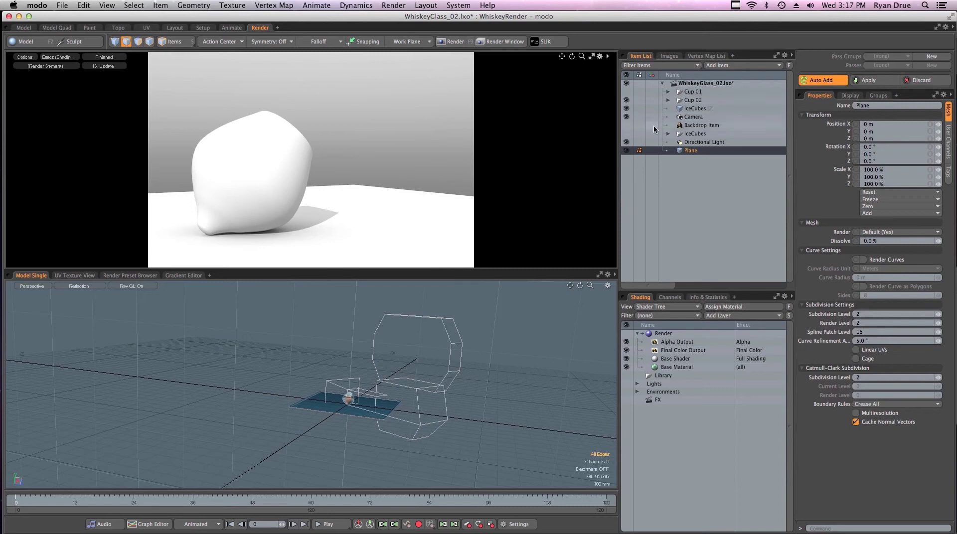
# Step: Set the render frame size to 3000 by 2000 pixels
pyautogui.click(667, 335)
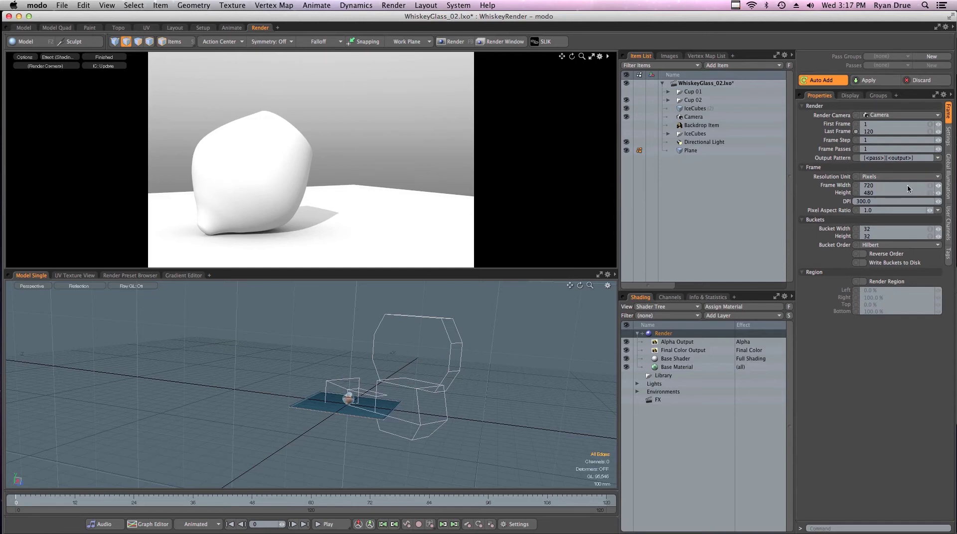
pyautogui.write('3000')
pyautogui.press('Tab')
pyautogui.write('20')
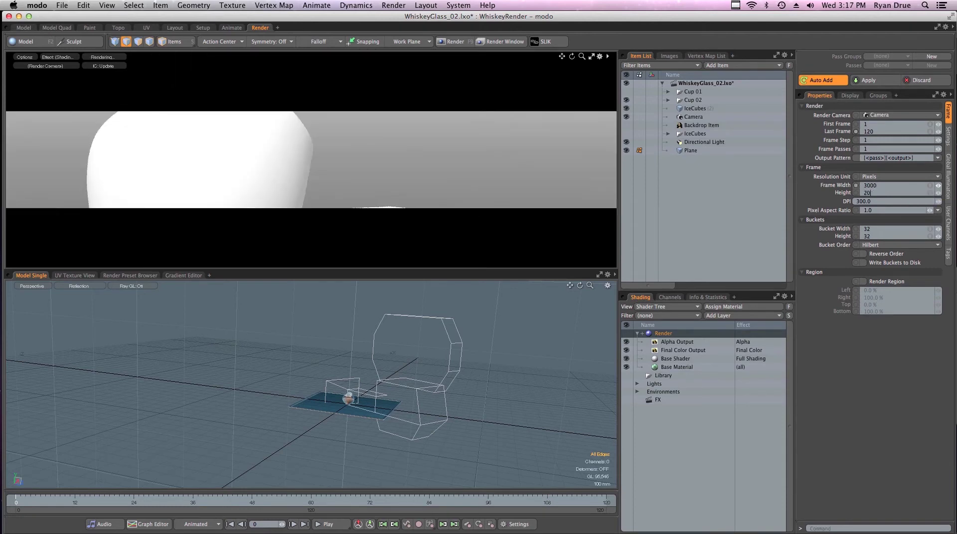
pyautogui.press('Return')
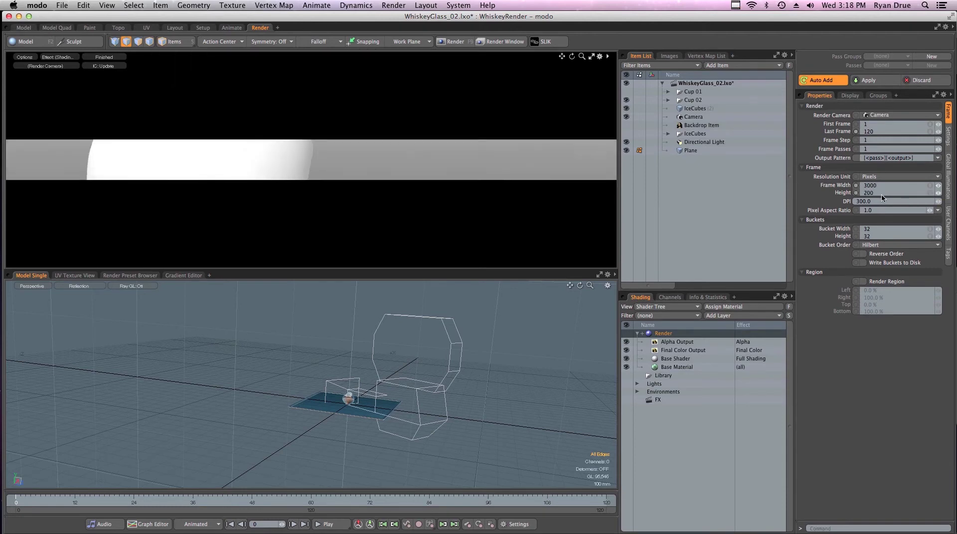
pyautogui.click(877, 193)
pyautogui.write('2000')
pyautogui.press('Return')
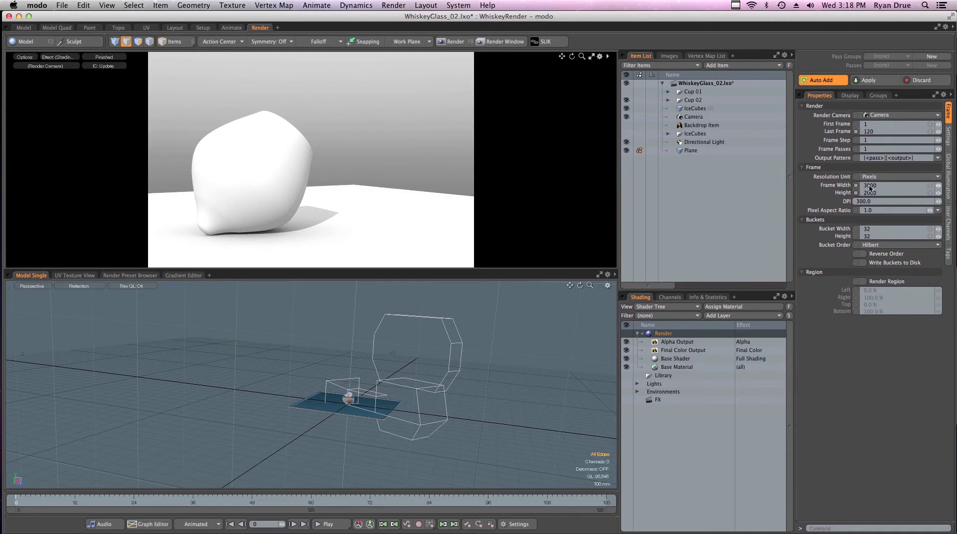
pyautogui.click(932, 187)
pyautogui.write('1000')
pyautogui.press('Return')
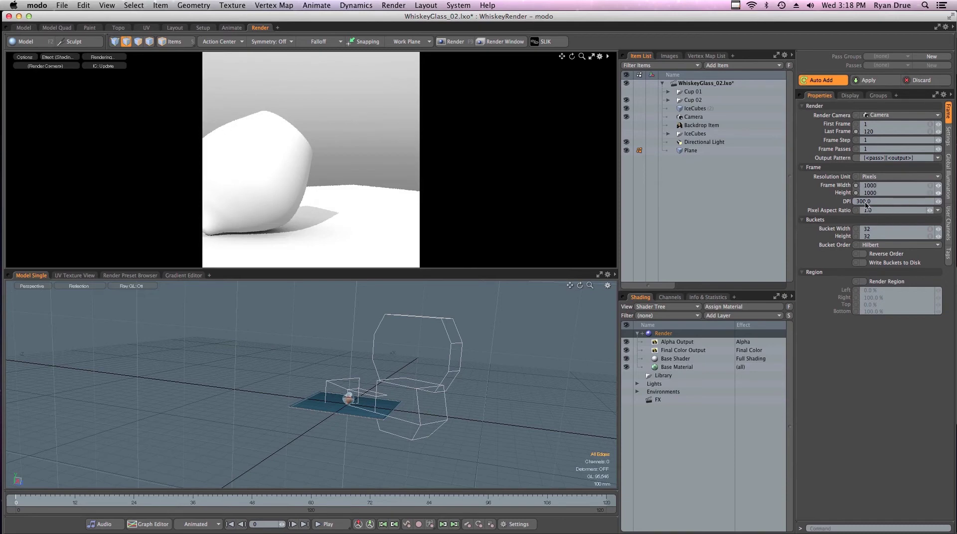
pyautogui.press('super+z')
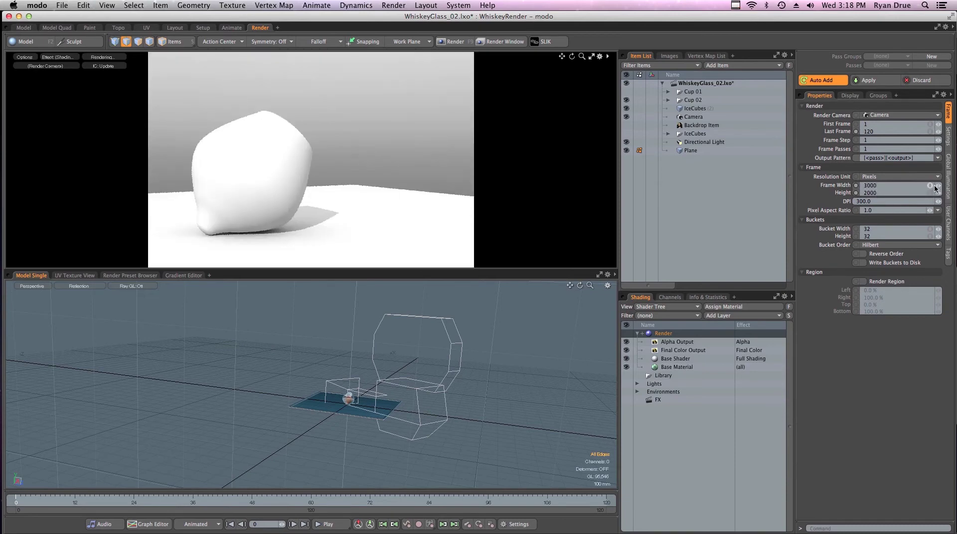
# Step: Reduce the render frame size to 1500 by 1000 pixels and save the scene
pyautogui.click(935, 185)
pyautogui.write('150')
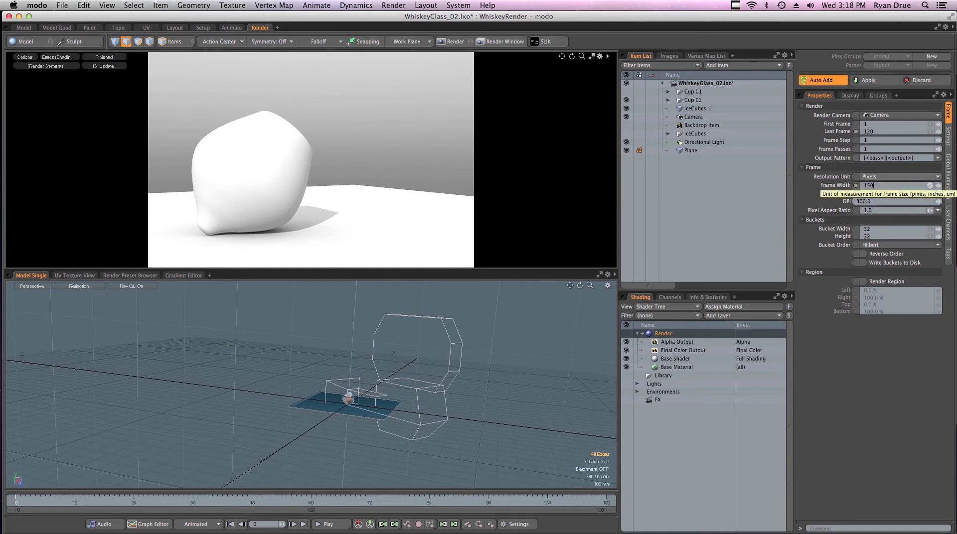
pyautogui.press('Return')
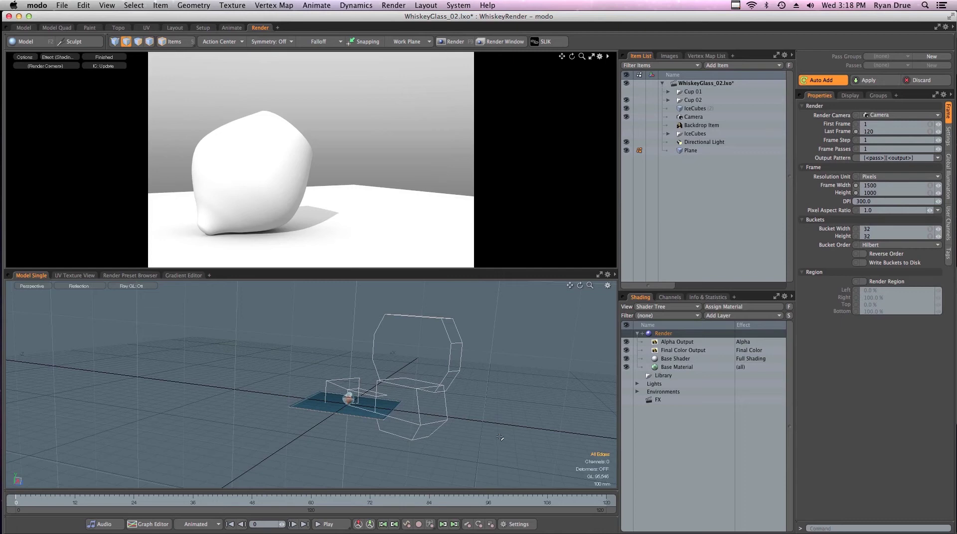
pyautogui.press('super+s')
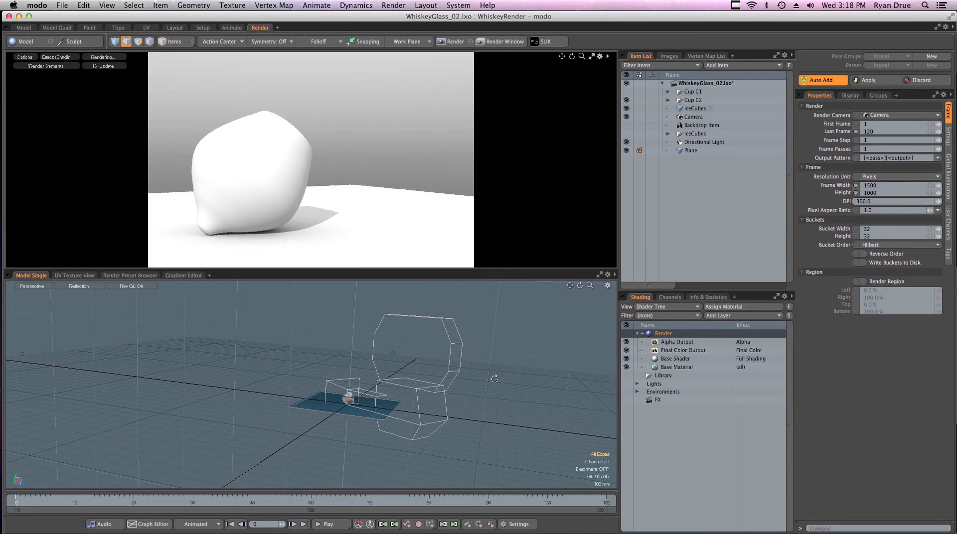
# Step: Select the camera and set its focal length to 24 mm
pyautogui.keyDown('alt'); pyautogui.moveTo(495, 379); pyautogui.dragTo(514, 354); pyautogui.keyUp('alt')
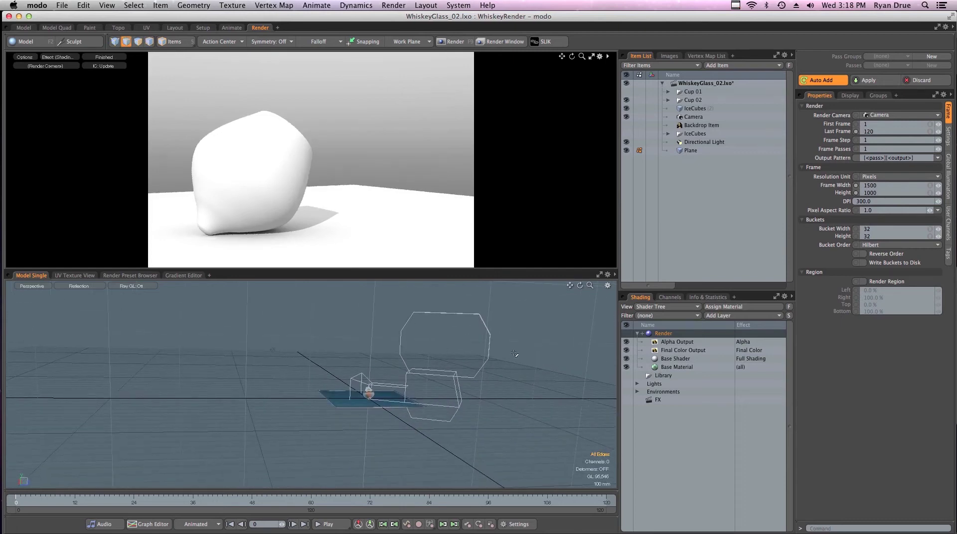
pyautogui.press('5')
pyautogui.click(454, 378)
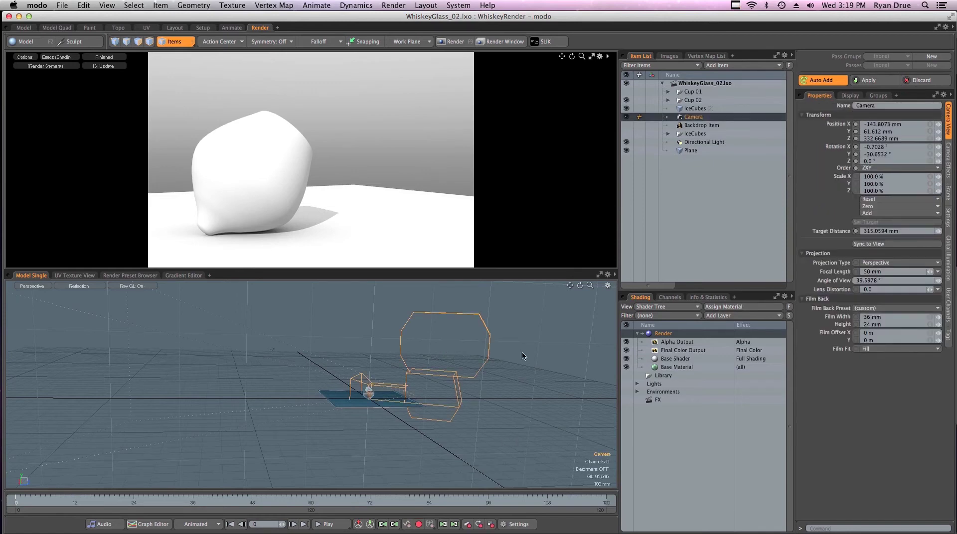
pyautogui.click(695, 110)
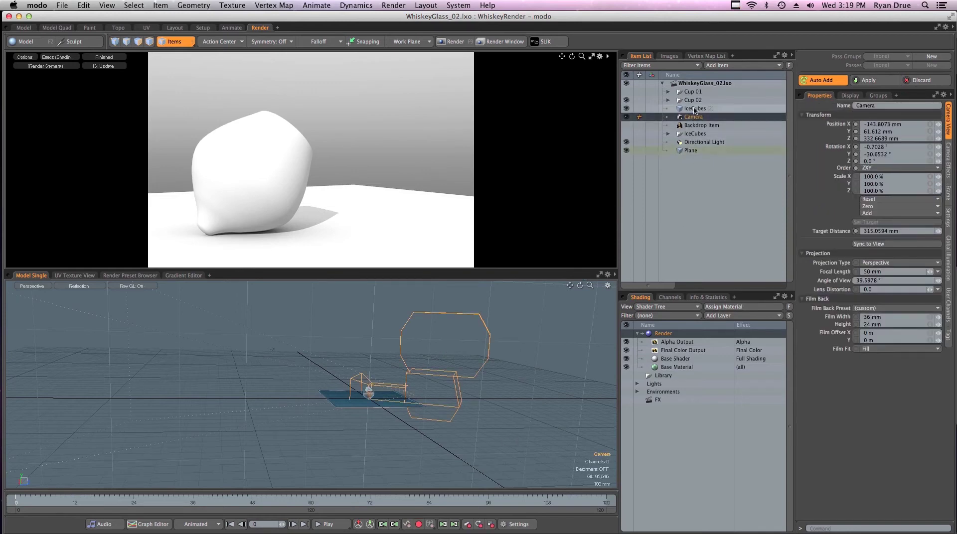
pyautogui.click(697, 118)
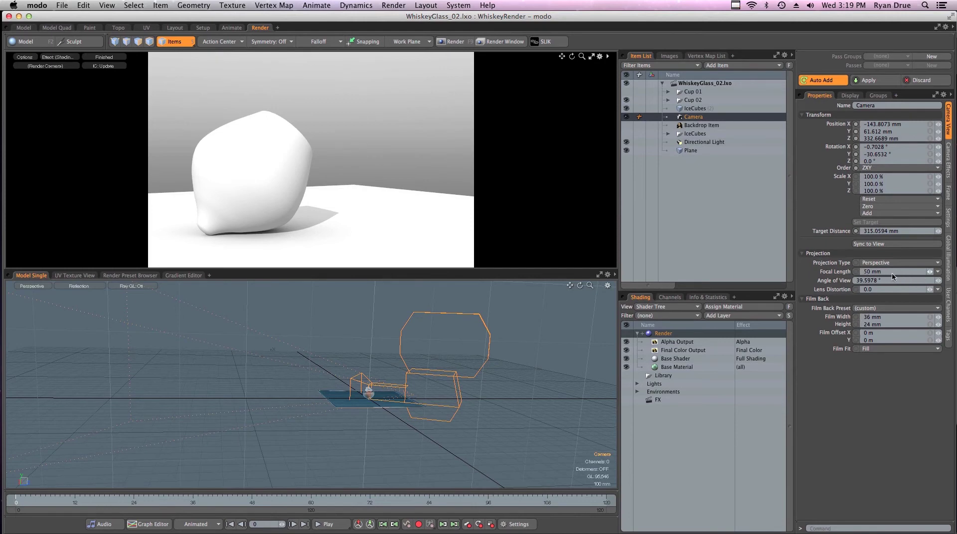
pyautogui.click(866, 272)
pyautogui.moveTo(872, 273); pyautogui.dragTo(858, 271)
pyautogui.write('24')
pyautogui.press('Return')
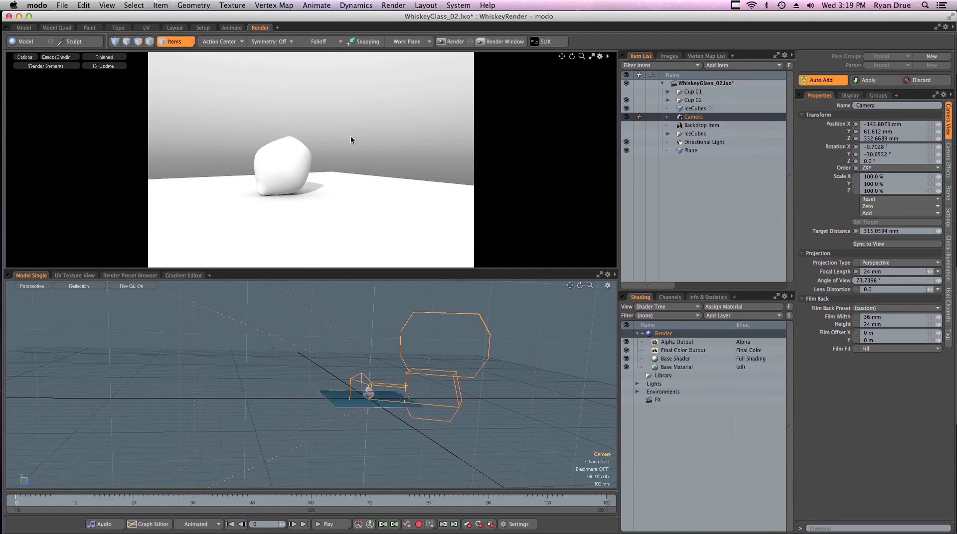
# Step: Move the camera in close so the glass fills most of the frame's height left of center, and save the scene
pyautogui.keyDown('ctrl'); pyautogui.keyDown('alt'); pyautogui.moveTo(287, 176); pyautogui.dragTo(439, 212); pyautogui.keyUp('alt'); pyautogui.keyUp('ctrl')
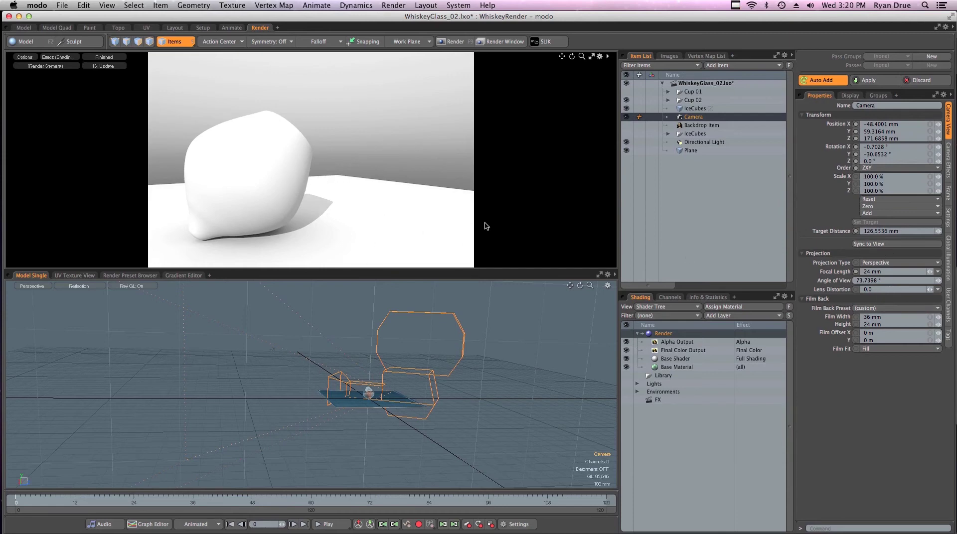
pyautogui.moveTo(384, 398); pyautogui.dragTo(423, 363, button='middle')
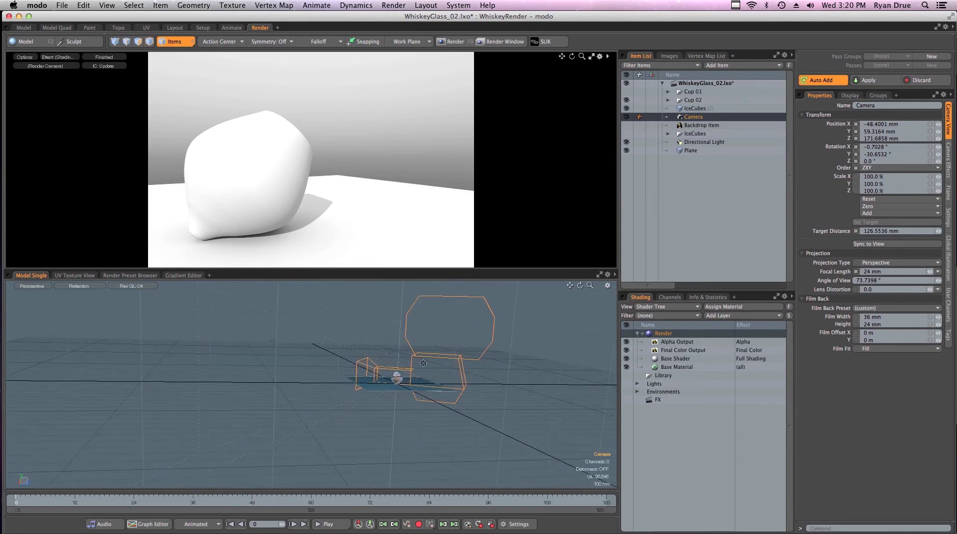
pyautogui.press('super+s')
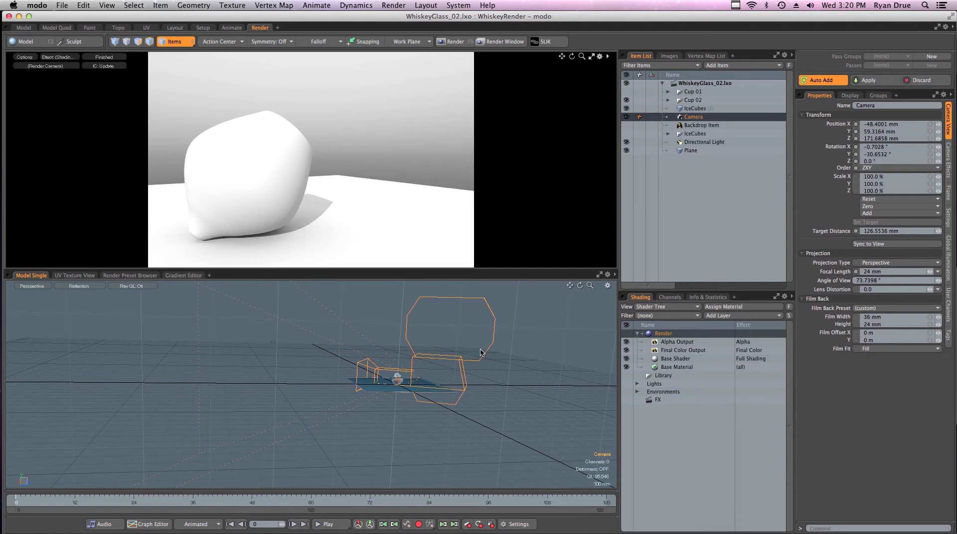
# Step: Lower the camera to a height of about 50 mm so the glass sits slightly higher in the frame
pyautogui.moveTo(417, 352); pyautogui.dragTo(399, 407, button='middle')
pyautogui.keyDown('alt'); pyautogui.moveTo(399, 407); pyautogui.dragTo(394, 382); pyautogui.keyUp('alt')
pyautogui.keyDown('alt'); pyautogui.keyDown('shift'); pyautogui.moveTo(267, 173); pyautogui.dragTo(269, 145); pyautogui.keyUp('shift'); pyautogui.keyUp('alt')
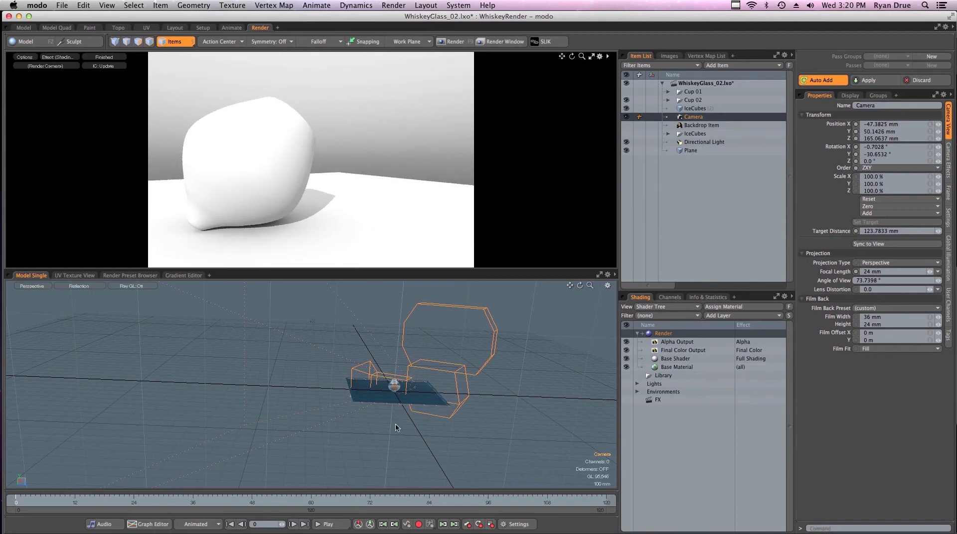
# Step: Select the tabletop plane and rename it as Ground
pyautogui.click(395, 406)
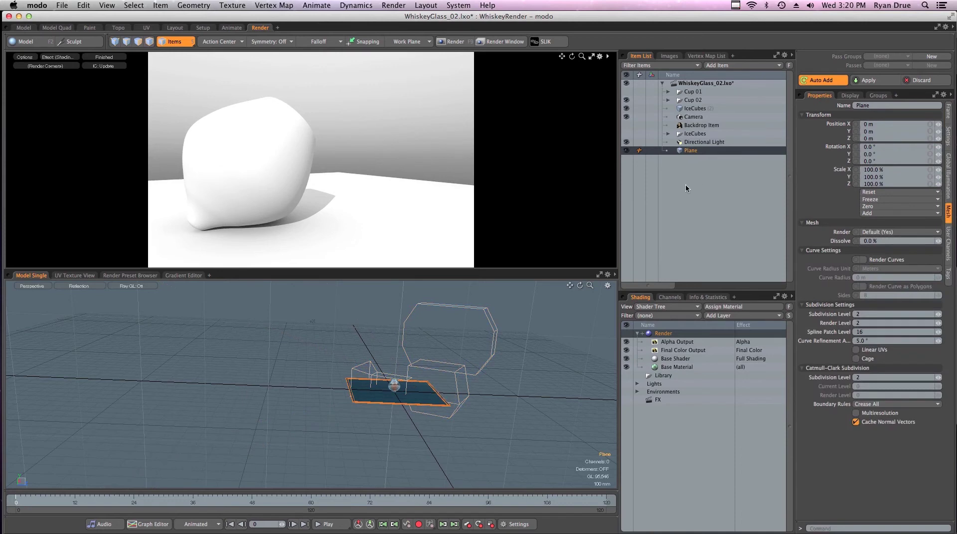
pyautogui.doubleClick(691, 150)
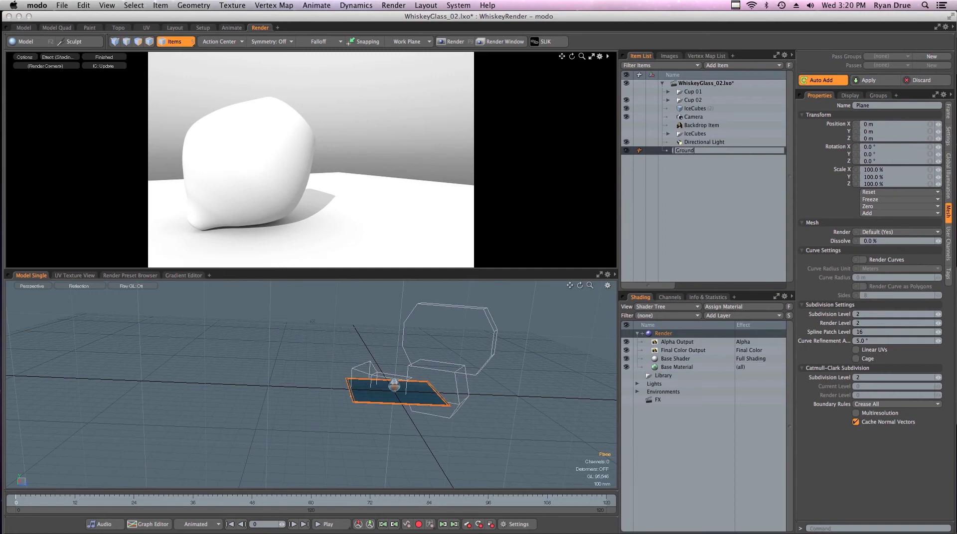
pyautogui.press('Return')
# Step: Rotate the Ground about -40° around the Y axis
pyautogui.keyDown('alt'); pyautogui.moveTo(408, 344); pyautogui.dragTo(399, 415); pyautogui.keyUp('alt')
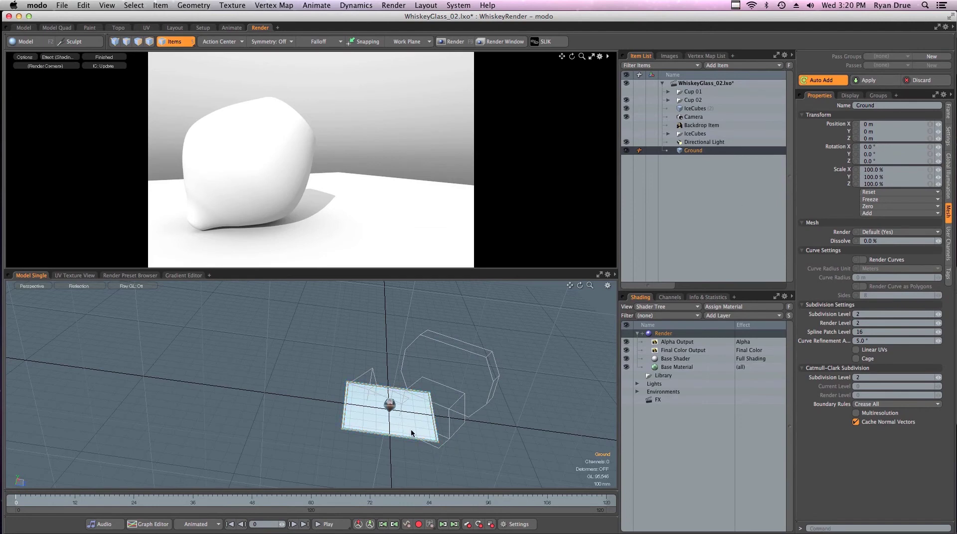
pyautogui.press('e')
pyautogui.moveTo(413, 442); pyautogui.dragTo(386, 446)
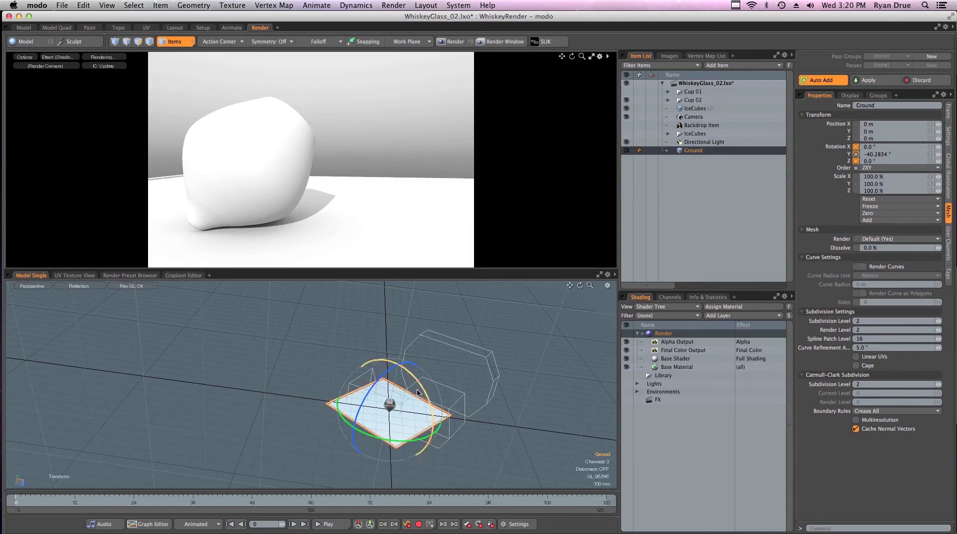
# Step: Scale the Ground to 162% in X and Z and move it to X -260 mm, Z 160 mm
pyautogui.press('w')
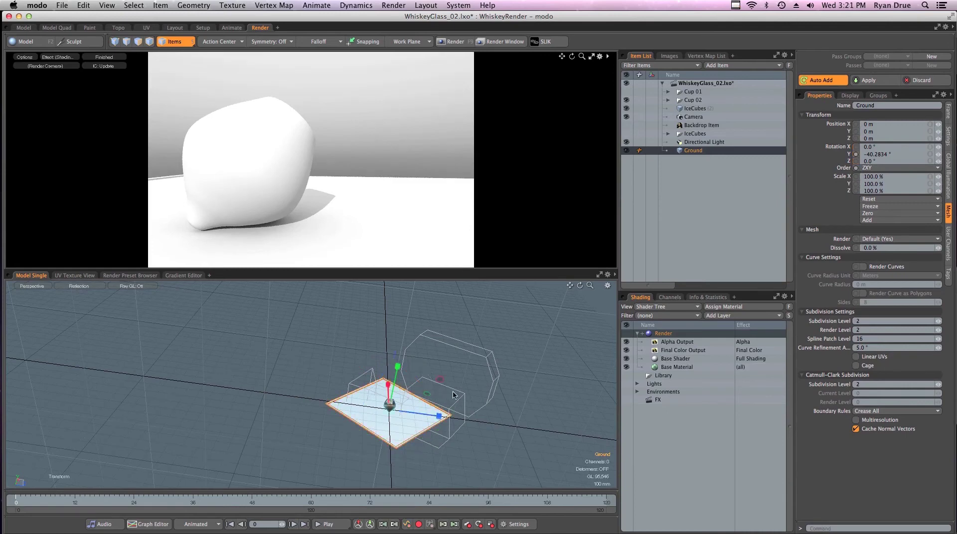
pyautogui.keyDown('alt'); pyautogui.moveTo(466, 391); pyautogui.dragTo(341, 469); pyautogui.keyUp('alt')
pyautogui.moveTo(422, 413); pyautogui.dragTo(404, 388)
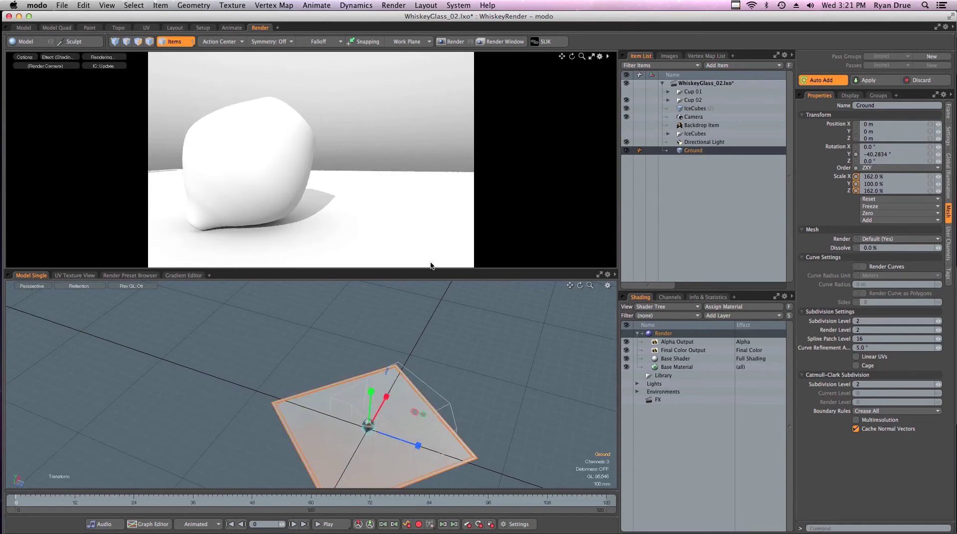
pyautogui.press('space')
pyautogui.moveTo(424, 417); pyautogui.dragTo(431, 445)
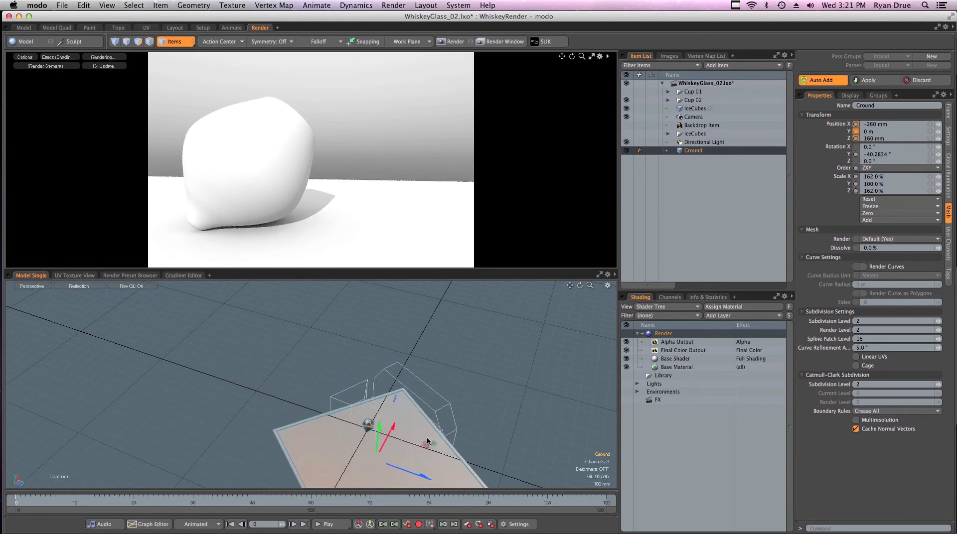
# Step: Check the finished glass image in Photoshop, return to modo and rotate the Ground to about -70.6° around Y
pyautogui.press('super+Tab')
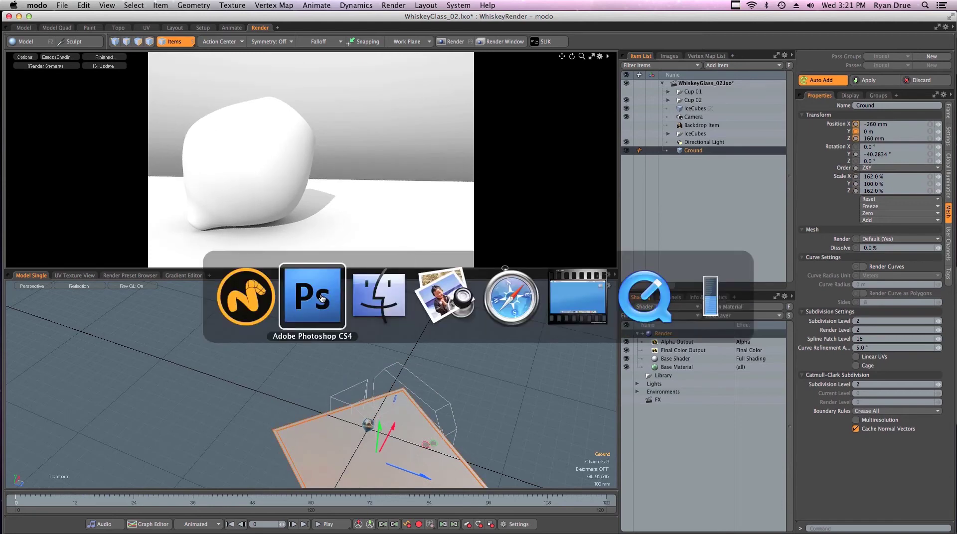
pyautogui.click(322, 298)
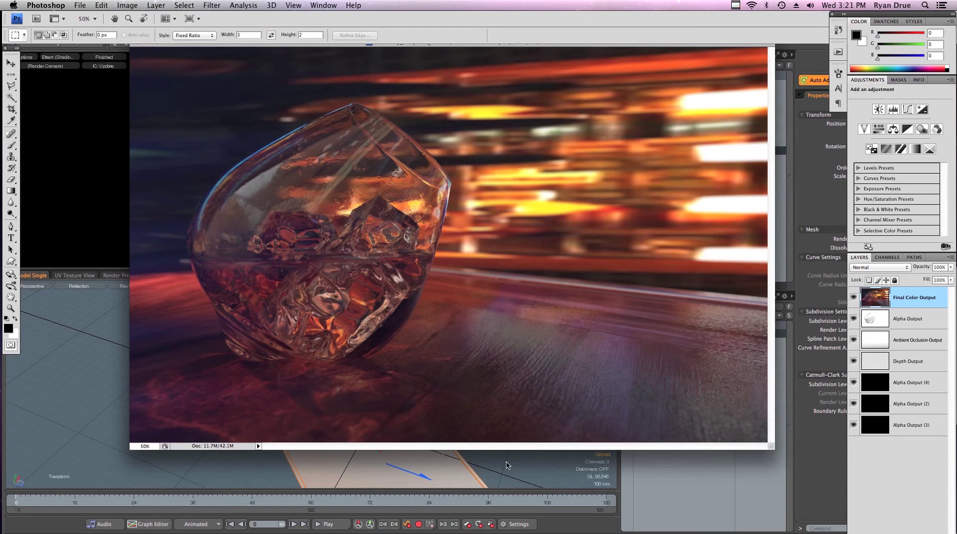
pyautogui.press('super+Tab')
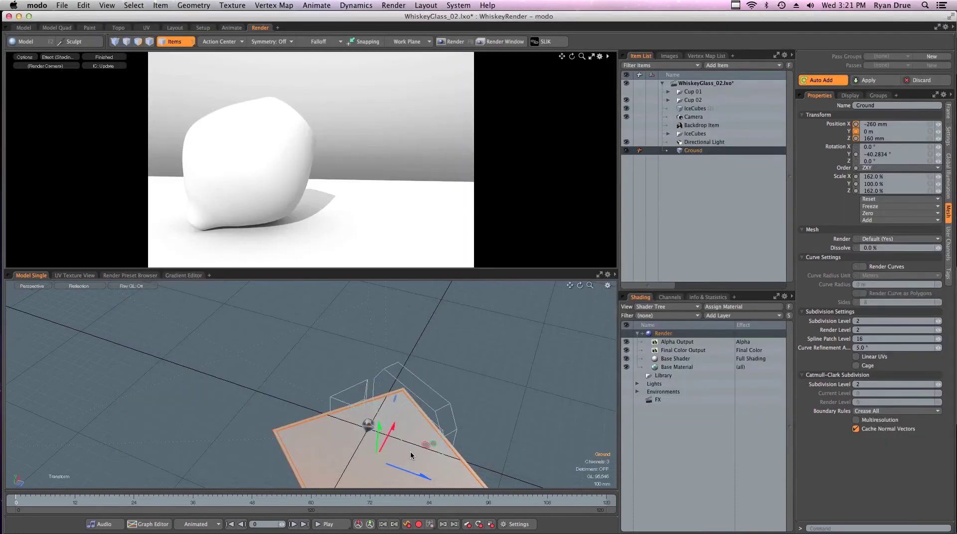
pyautogui.press('e')
pyautogui.moveTo(408, 451); pyautogui.dragTo(417, 441)
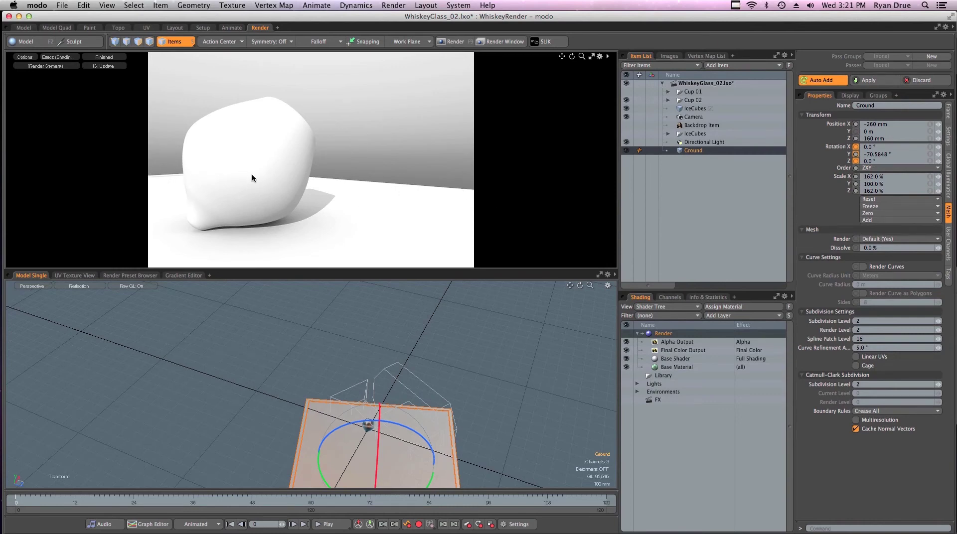
pyautogui.press('space')
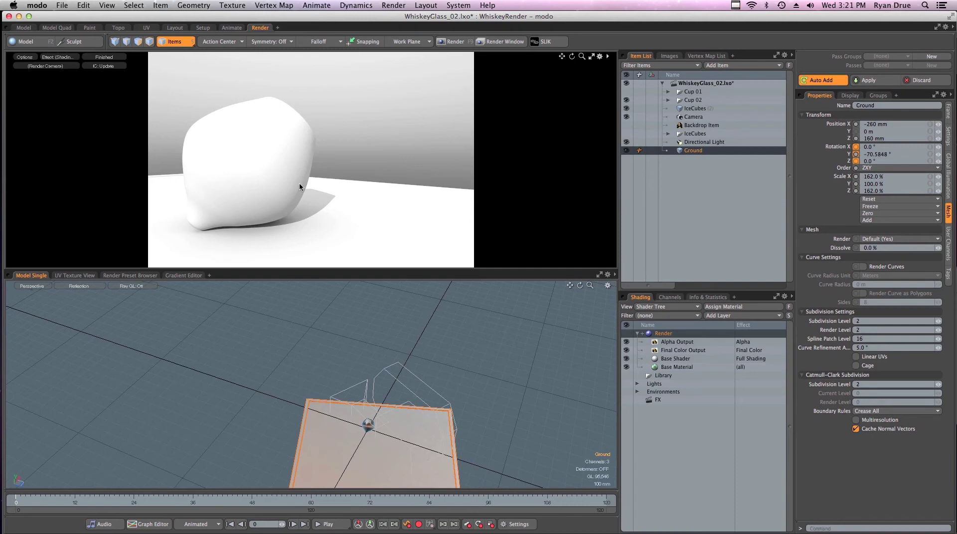
# Step: Try pure blue as the Base Material's diffuse color and undo the change
pyautogui.keyDown('alt'); pyautogui.keyDown('shift'); pyautogui.moveTo(373, 347); pyautogui.dragTo(371, 314); pyautogui.keyUp('shift'); pyautogui.keyUp('alt')
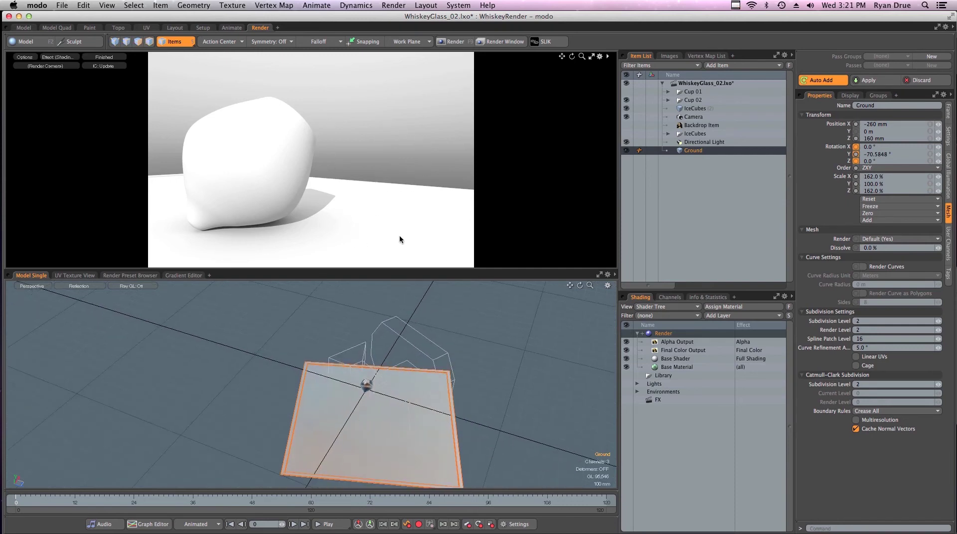
pyautogui.click(364, 316)
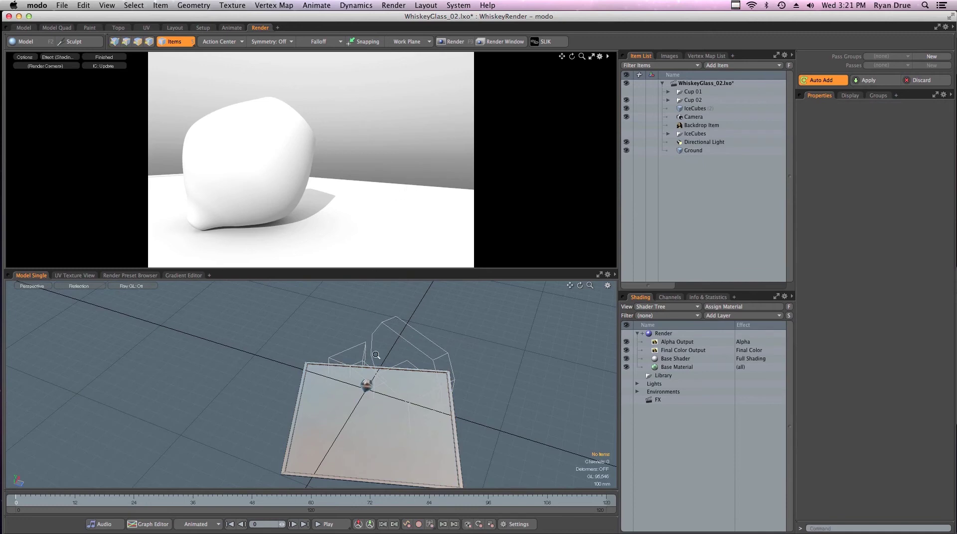
pyautogui.keyDown('ctrl'); pyautogui.keyDown('alt'); pyautogui.moveTo(368, 388); pyautogui.dragTo(389, 392); pyautogui.keyUp('alt'); pyautogui.keyUp('ctrl')
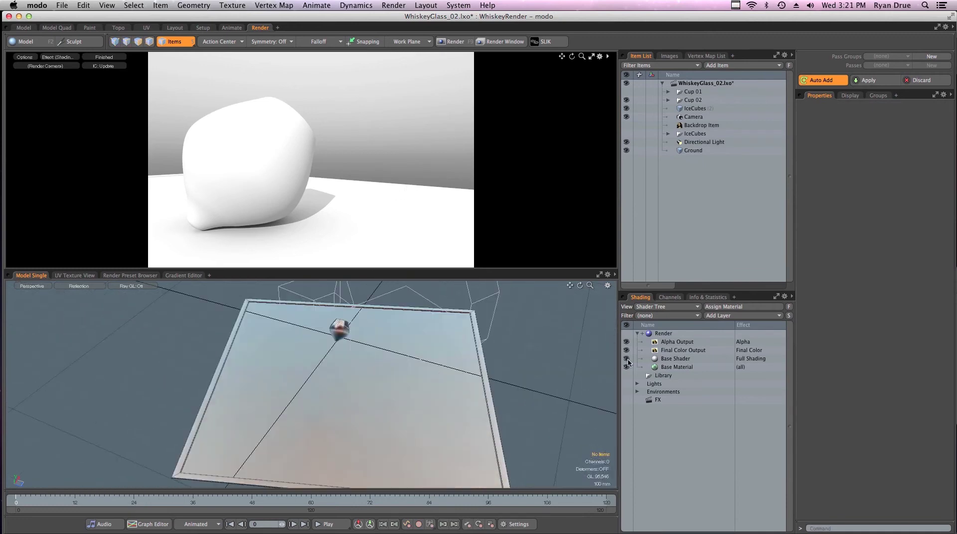
pyautogui.click(679, 367)
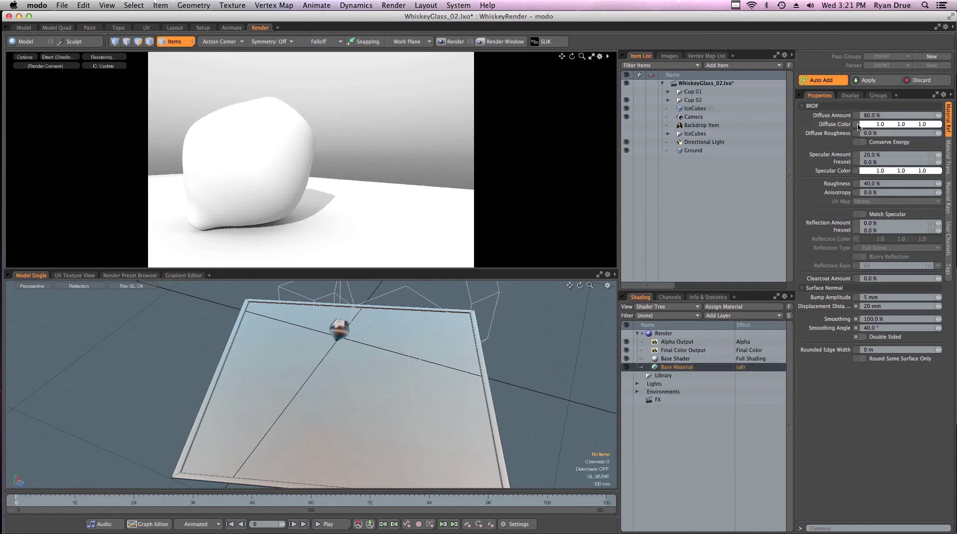
pyautogui.click(893, 125)
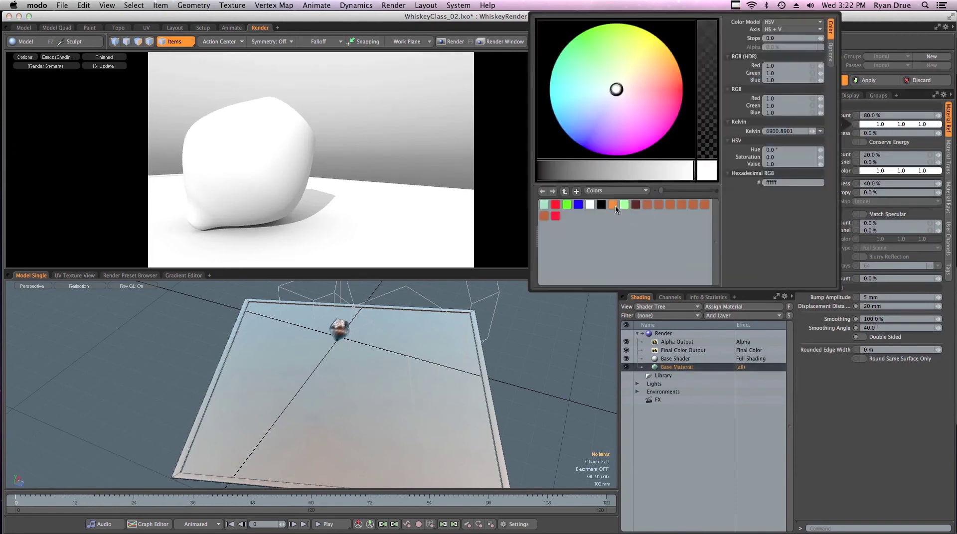
pyautogui.click(578, 204)
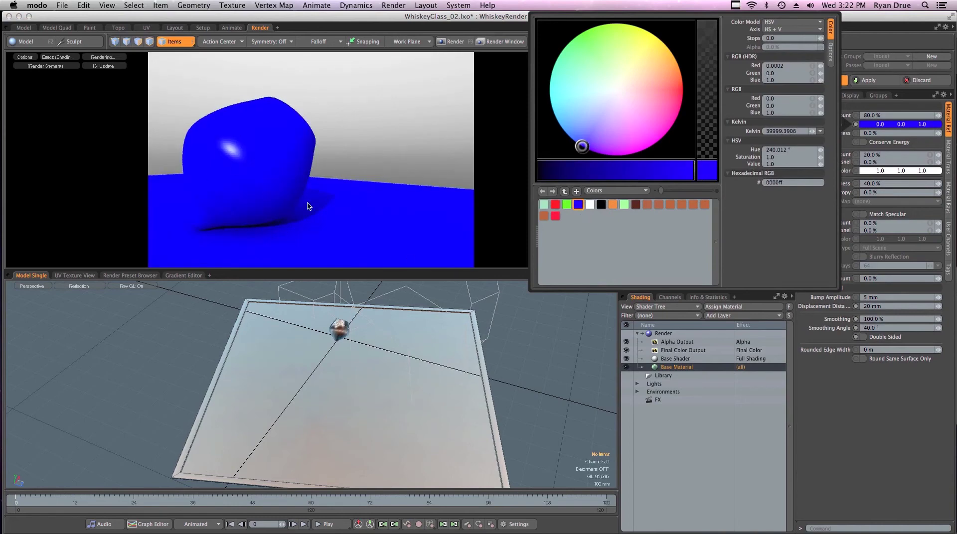
pyautogui.click(861, 442)
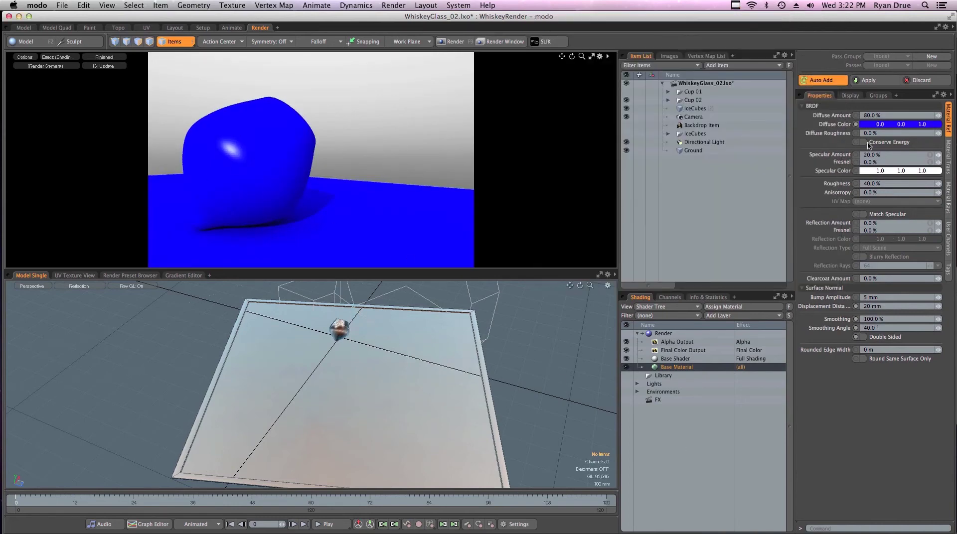
pyautogui.press('super+z')
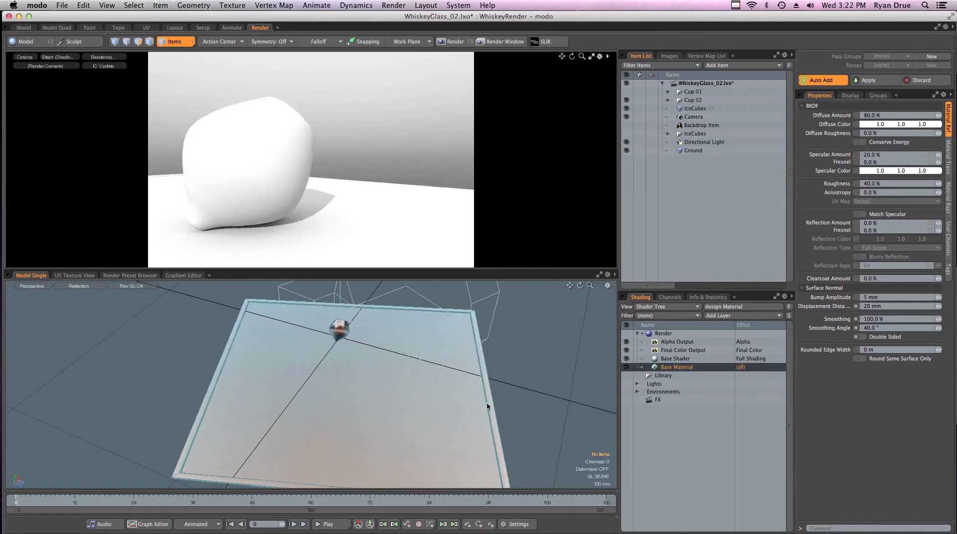
# Step: Select the large inner tabletop polygon of the Ground mesh in polygon mode
pyautogui.click(698, 150)
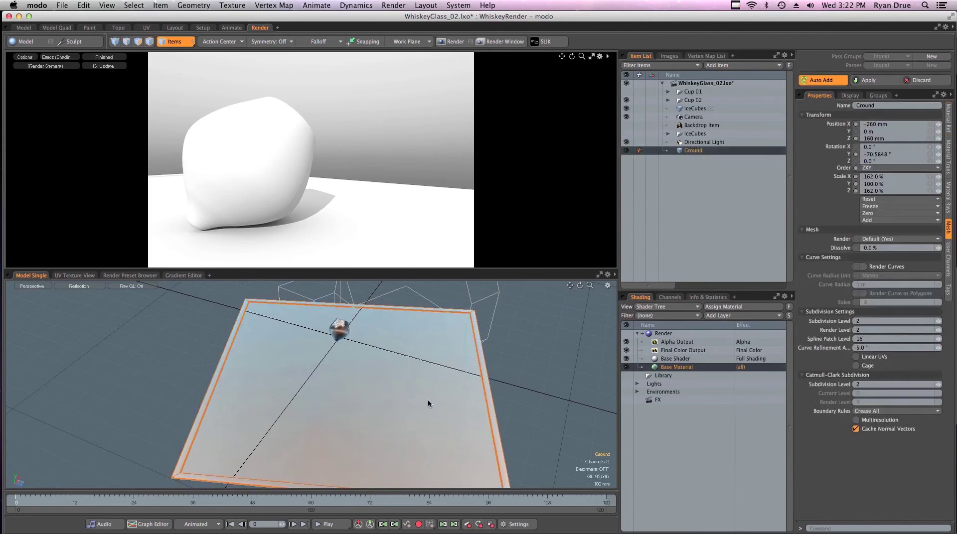
pyautogui.press('3')
pyautogui.click(350, 408)
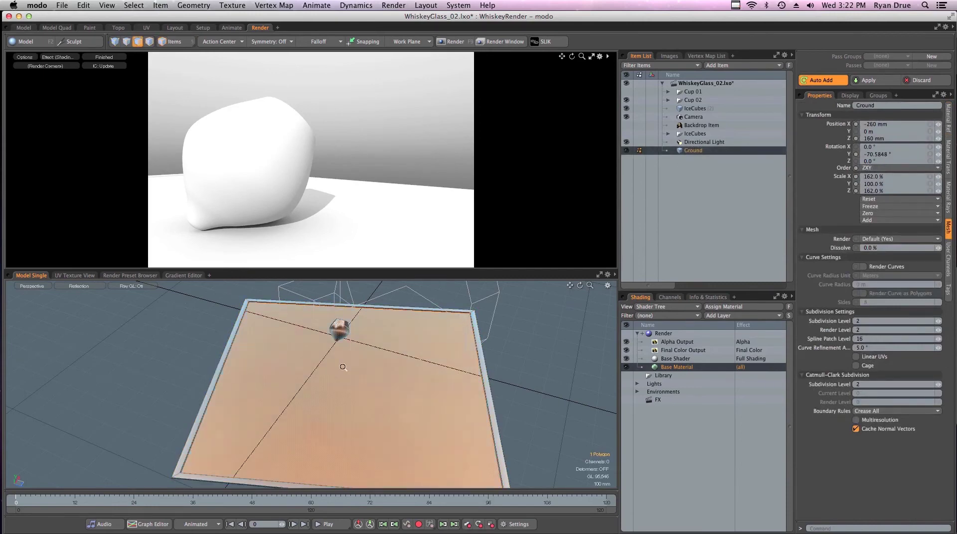
pyautogui.keyDown('ctrl'); pyautogui.keyDown('alt'); pyautogui.moveTo(343, 367); pyautogui.dragTo(397, 361); pyautogui.keyUp('alt'); pyautogui.keyUp('ctrl')
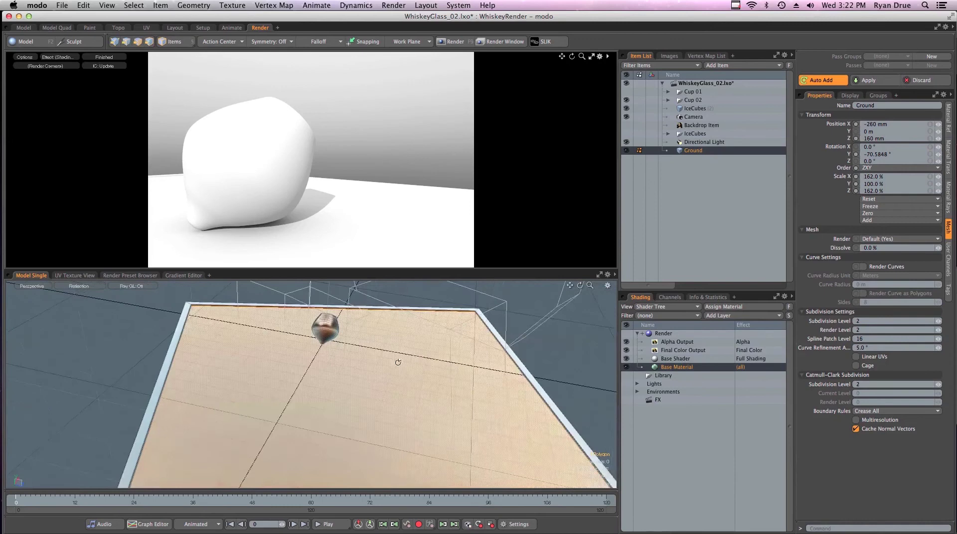
pyautogui.click(161, 386)
pyautogui.click(208, 372)
pyautogui.click(180, 358)
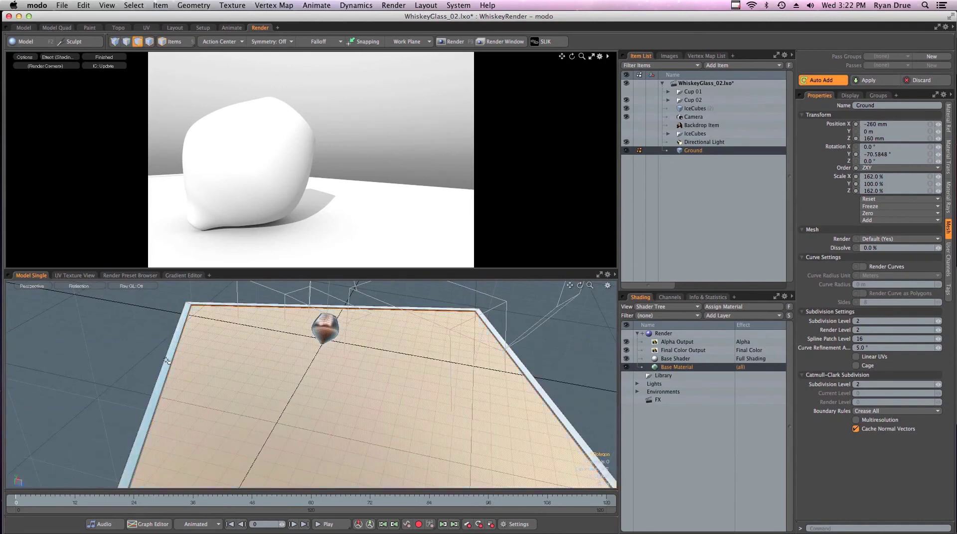
pyautogui.click(200, 308)
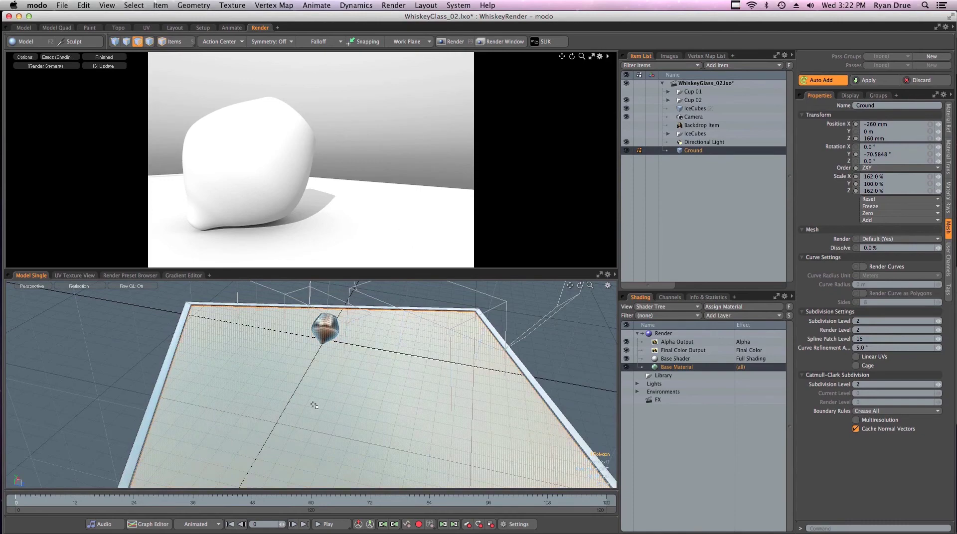
pyautogui.click(347, 365)
pyautogui.keyDown('alt'); pyautogui.moveTo(348, 365); pyautogui.dragTo(359, 354); pyautogui.keyUp('alt')
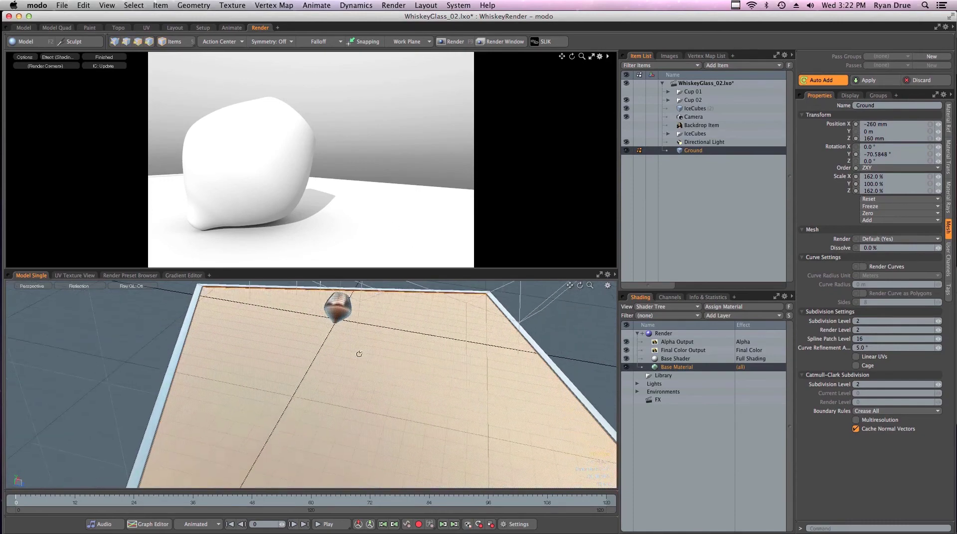
pyautogui.press('3')
# Step: Assign a new material group named Table to the selected tabletop polygon
pyautogui.click(232, 5)
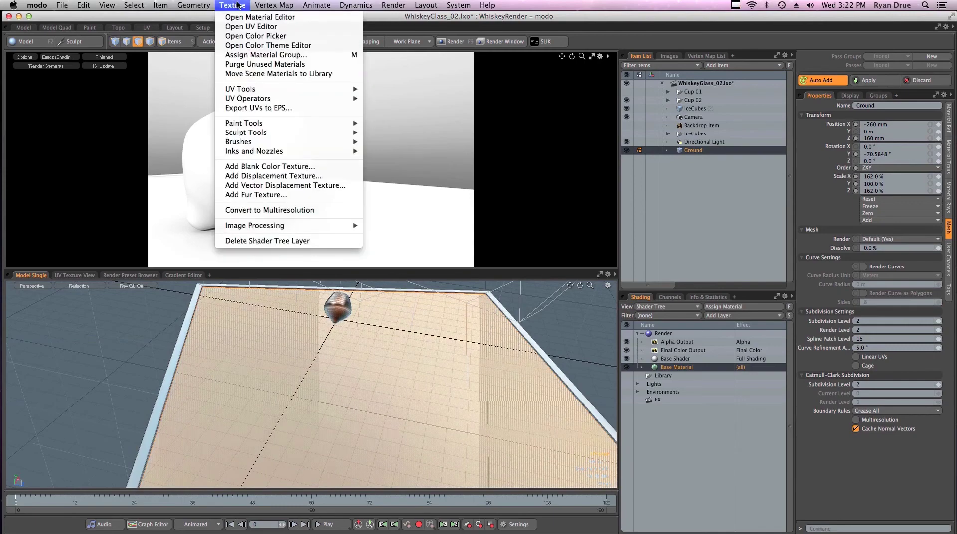
pyautogui.click(245, 60)
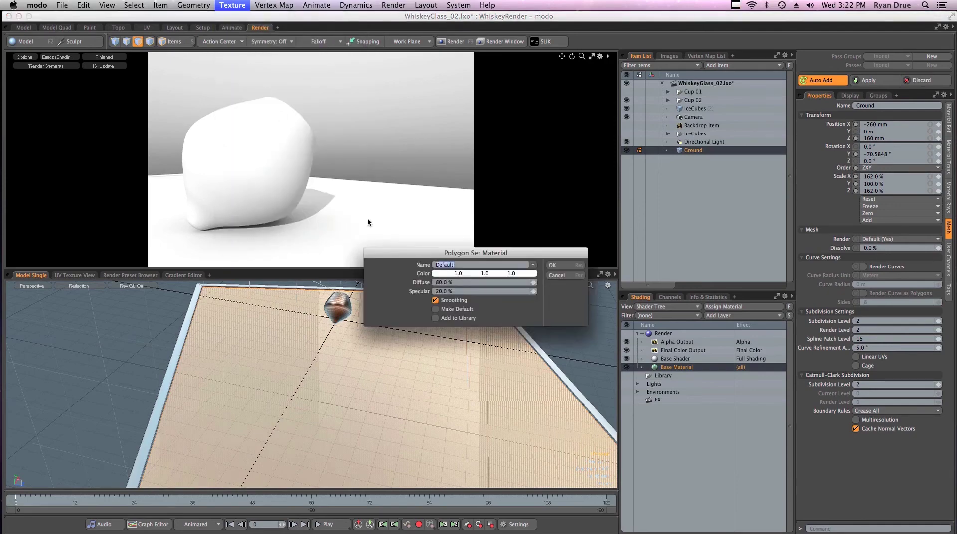
pyautogui.moveTo(457, 256); pyautogui.dragTo(416, 294)
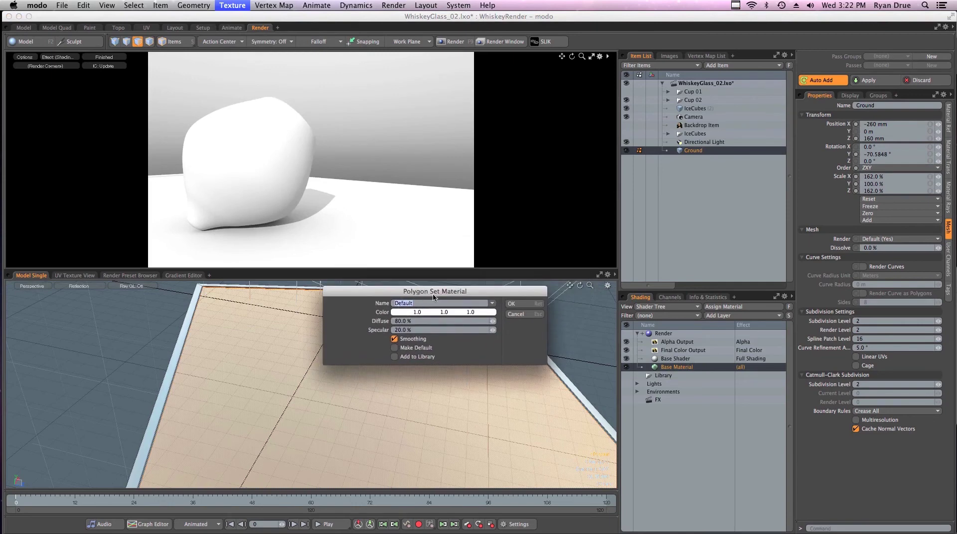
pyautogui.write('Table')
pyautogui.press('Return')
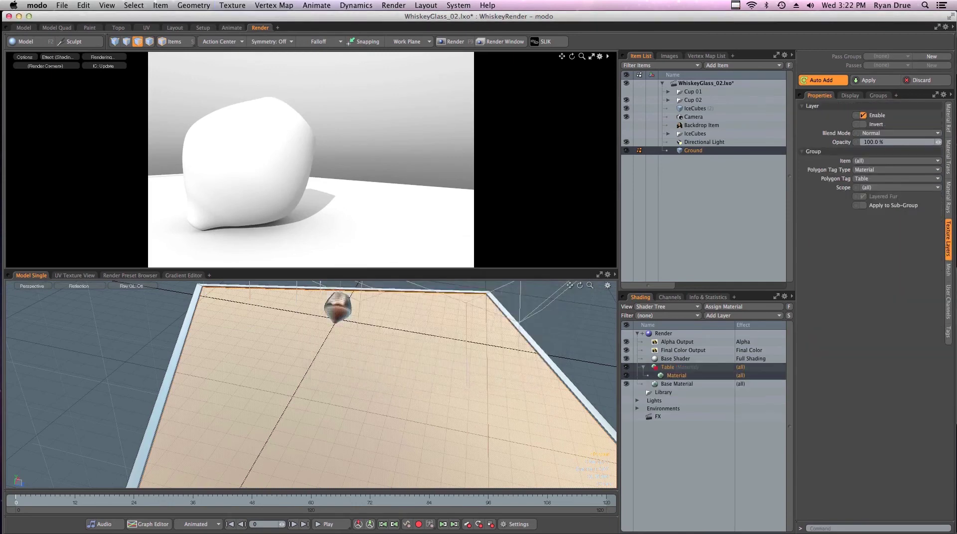
# Step: Try a red value of 0.33 in the Table material's diffuse color and undo it
pyautogui.click(686, 377)
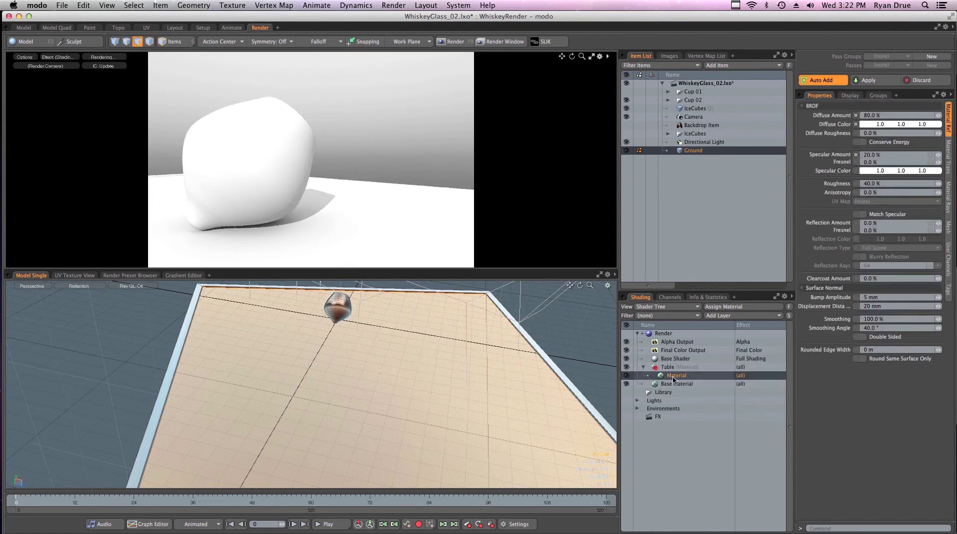
pyautogui.write('0.33')
pyautogui.press('Return')
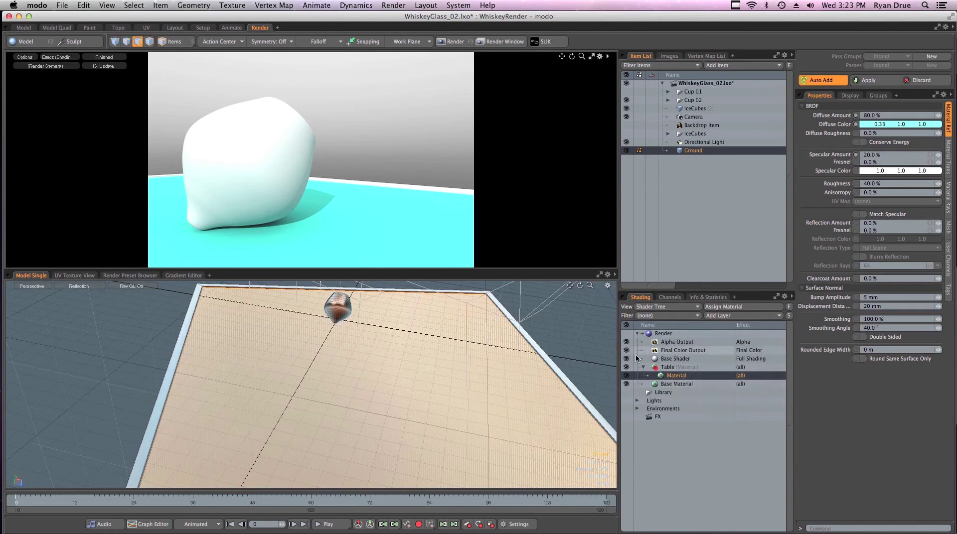
pyautogui.press('super+z')
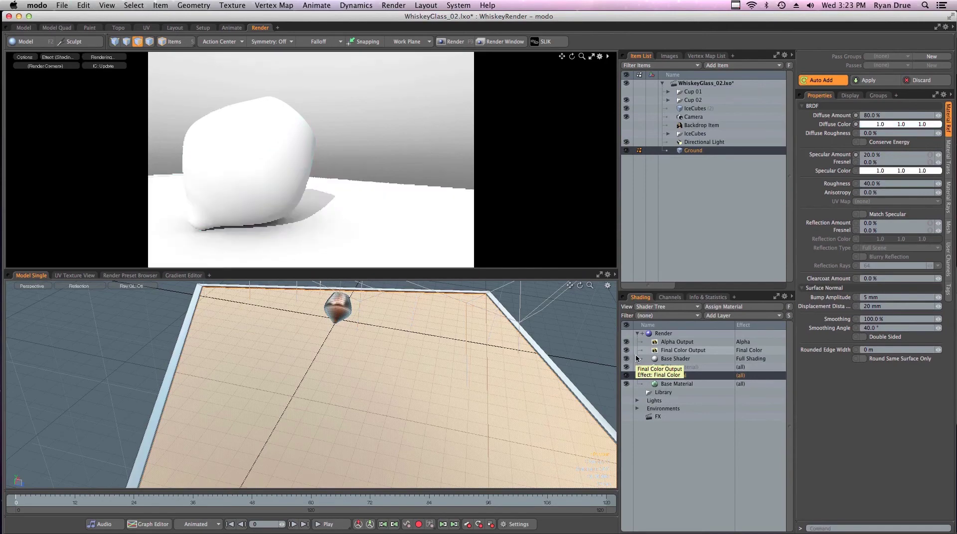
# Step: Try selecting the polygons of the Ground's border as a loop
pyautogui.keyDown('alt'); pyautogui.moveTo(374, 346); pyautogui.dragTo(419, 320); pyautogui.keyUp('alt')
pyautogui.press('3')
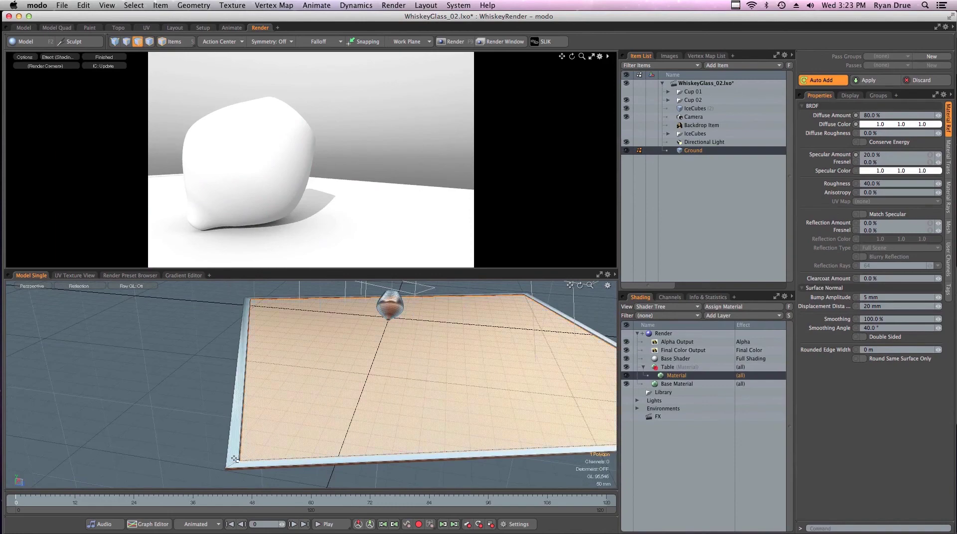
pyautogui.moveTo(234, 460); pyautogui.dragTo(240, 464)
pyautogui.press('l')
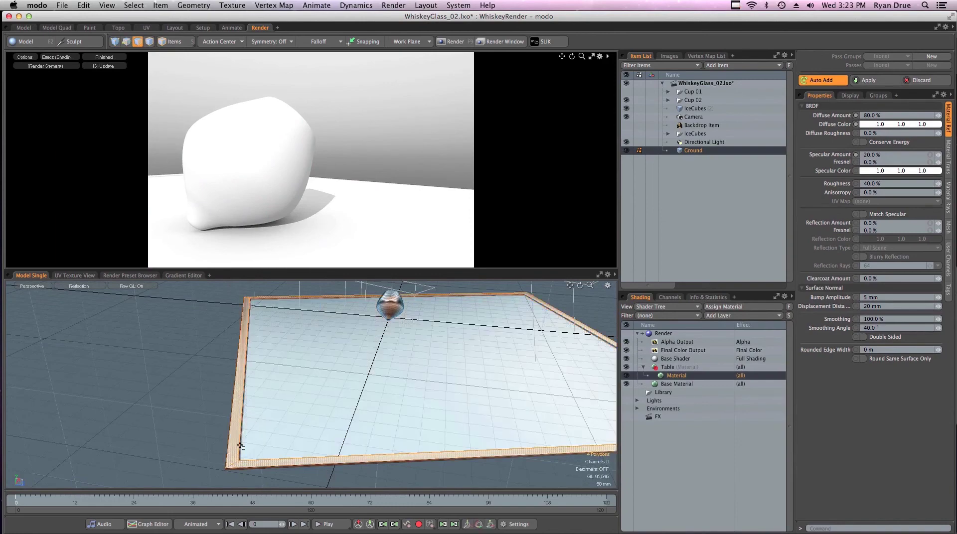
# Step: Reselect the large tabletop polygon and invert the selection to pick all of the Ground's edge polygons
pyautogui.click(442, 348)
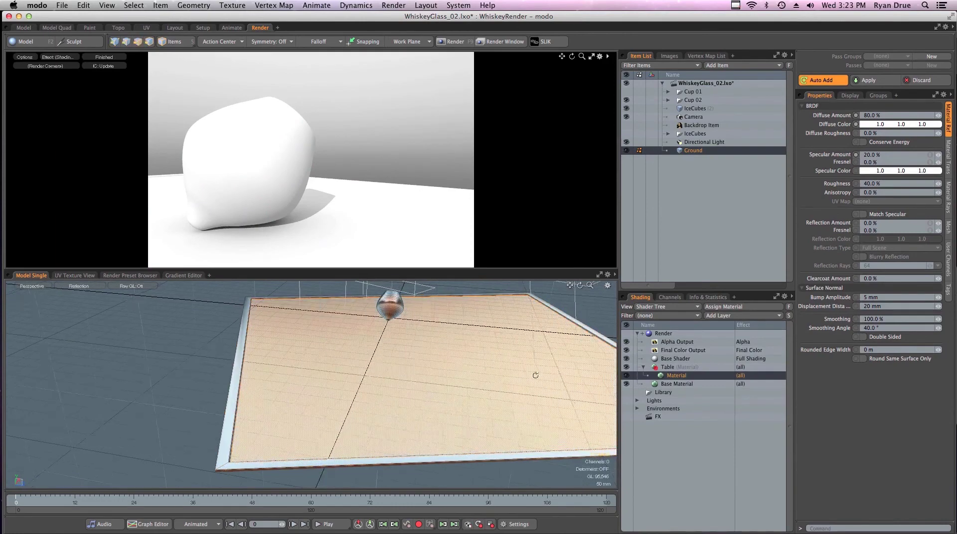
pyautogui.keyDown('alt'); pyautogui.moveTo(443, 348); pyautogui.dragTo(374, 380); pyautogui.keyUp('alt')
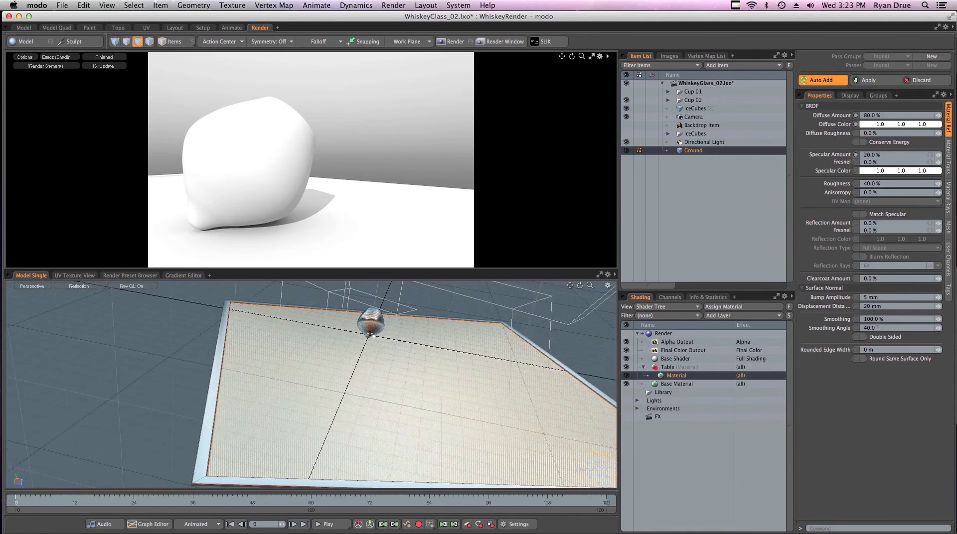
pyautogui.click(136, 6)
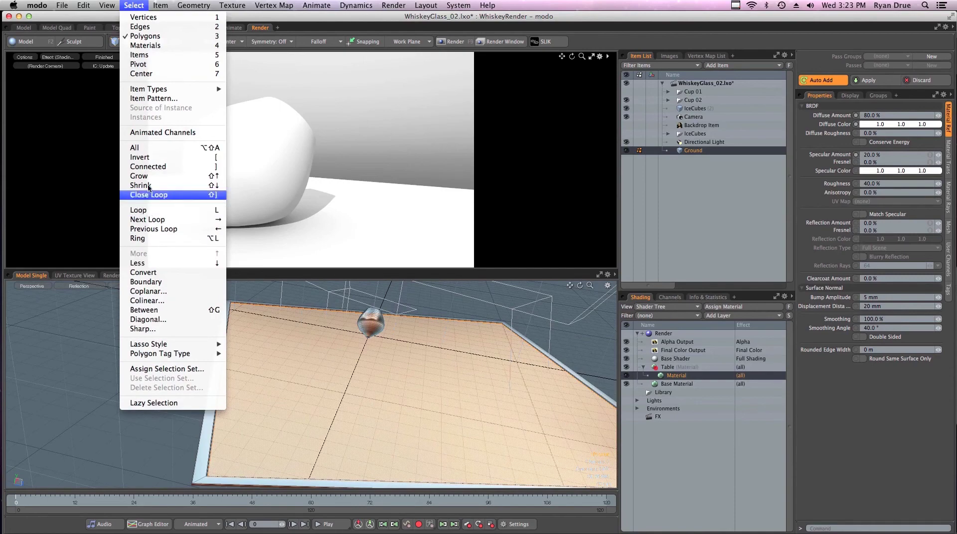
pyautogui.click(151, 156)
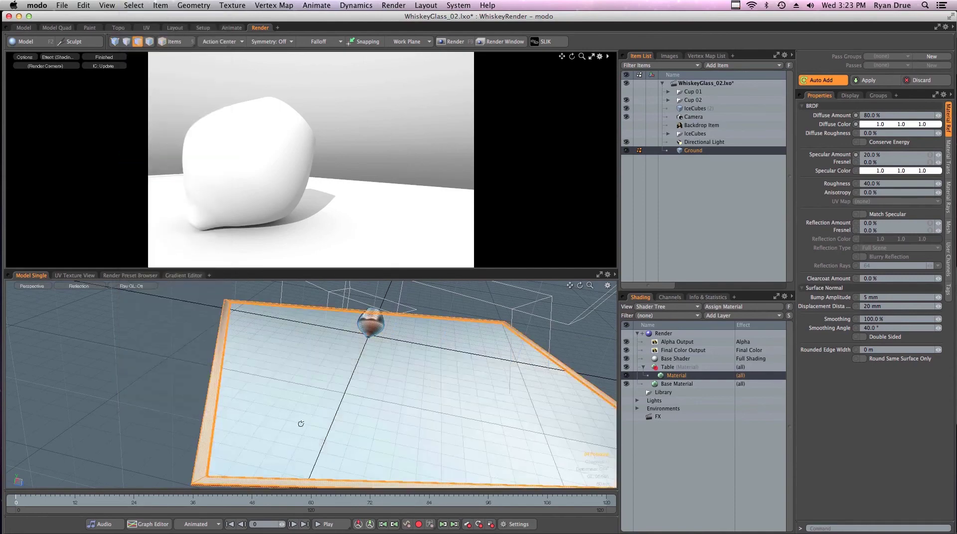
pyautogui.keyDown('alt'); pyautogui.moveTo(300, 425); pyautogui.dragTo(354, 352); pyautogui.keyUp('alt')
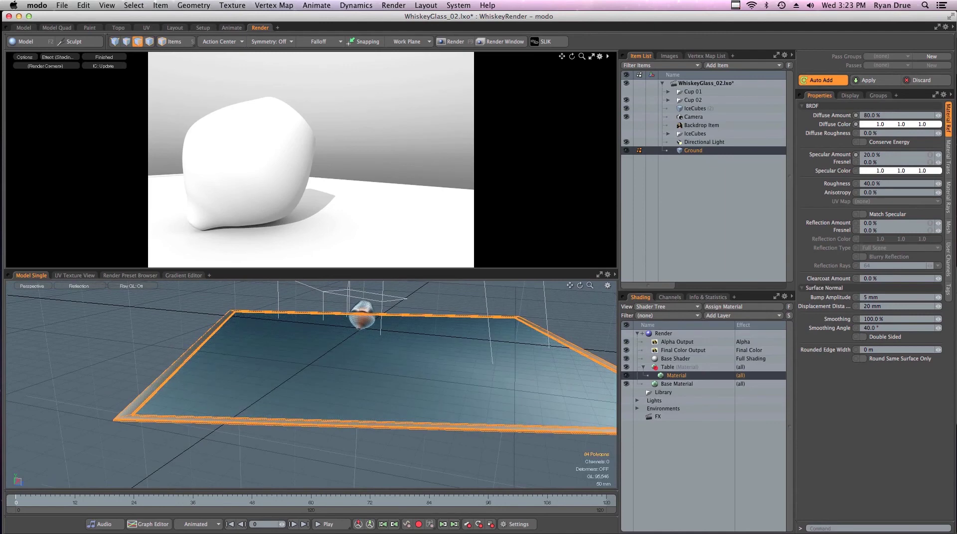
# Step: Assign a new material group named TableEdge to the selected edge polygons
pyautogui.click(273, 5)
pyautogui.click(114, 308)
pyautogui.press('m')
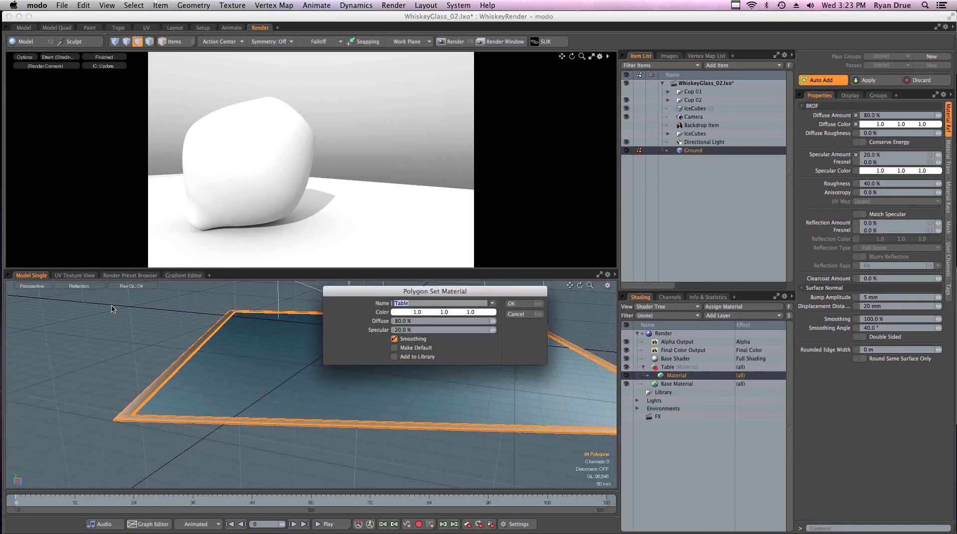
pyautogui.press('Right')
pyautogui.press('Return')
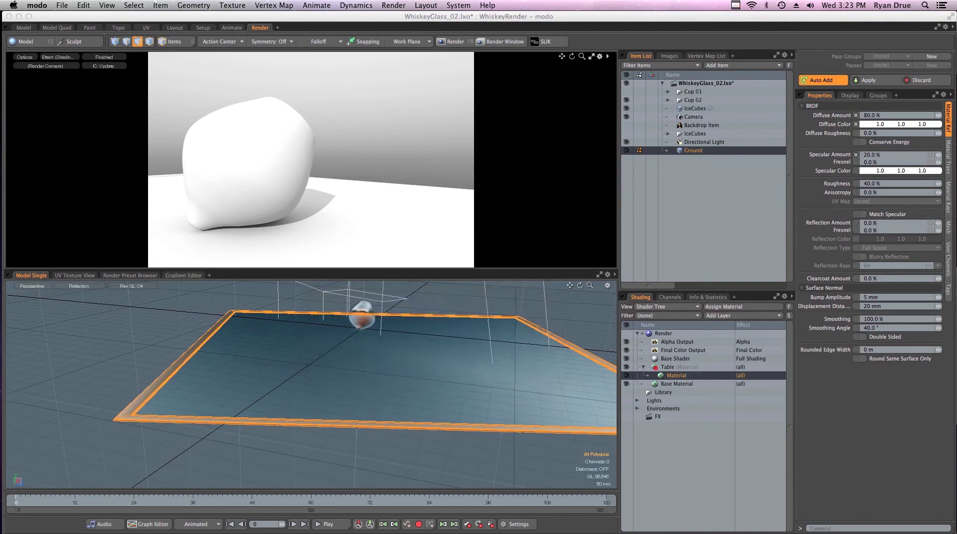
# Step: Deselect the polygons and set the TableEdge material's diffuse color to black (0.0, 0.0, 0.0)
pyautogui.click(577, 323)
pyautogui.keyDown('alt'); pyautogui.moveTo(499, 349); pyautogui.dragTo(406, 421); pyautogui.keyUp('alt')
pyautogui.click(696, 378)
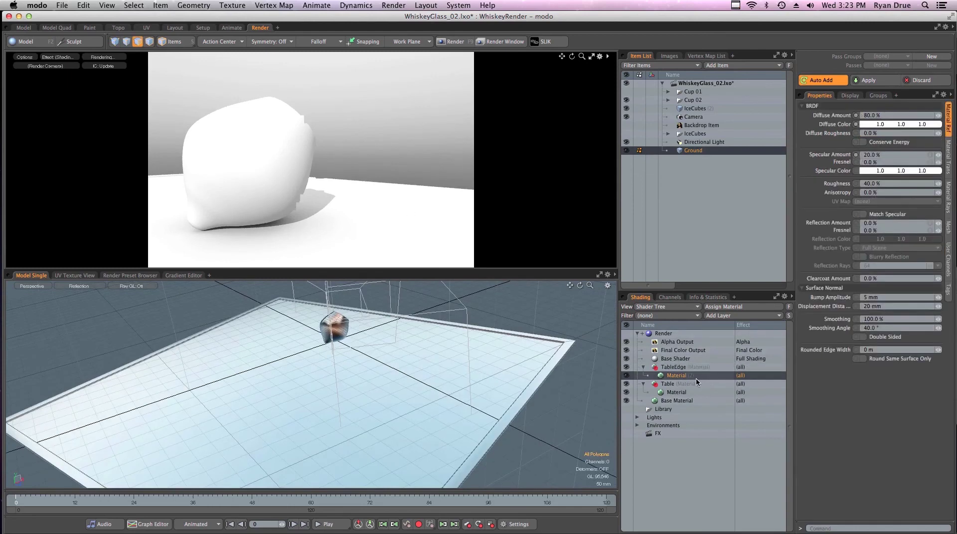
pyautogui.moveTo(895, 126); pyautogui.dragTo(886, 126)
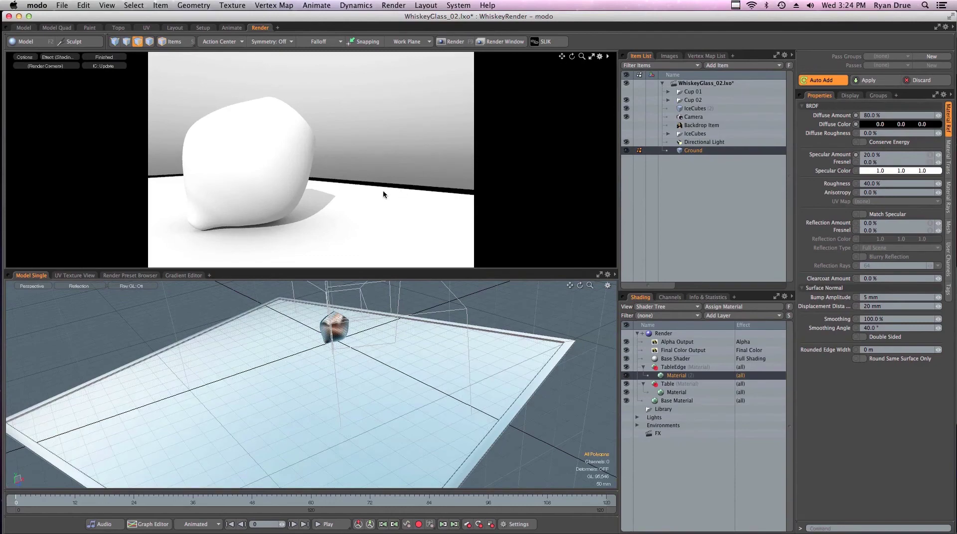
# Step: Expand the Cup 02 group and select its Glass 02 mesh for polygon editing
pyautogui.keyDown('alt'); pyautogui.moveTo(413, 342); pyautogui.dragTo(359, 404); pyautogui.keyUp('alt')
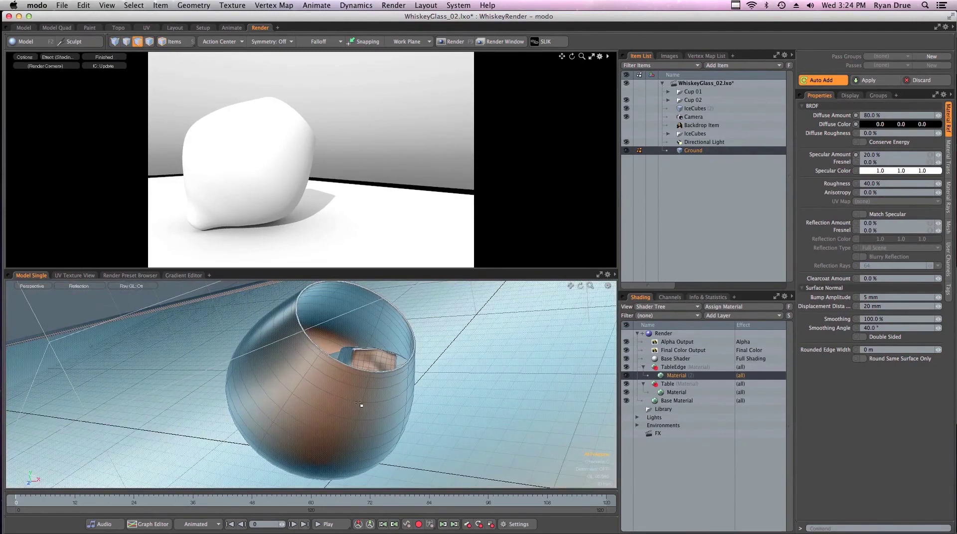
pyautogui.keyDown('alt'); pyautogui.moveTo(368, 367); pyautogui.dragTo(523, 348); pyautogui.keyUp('alt')
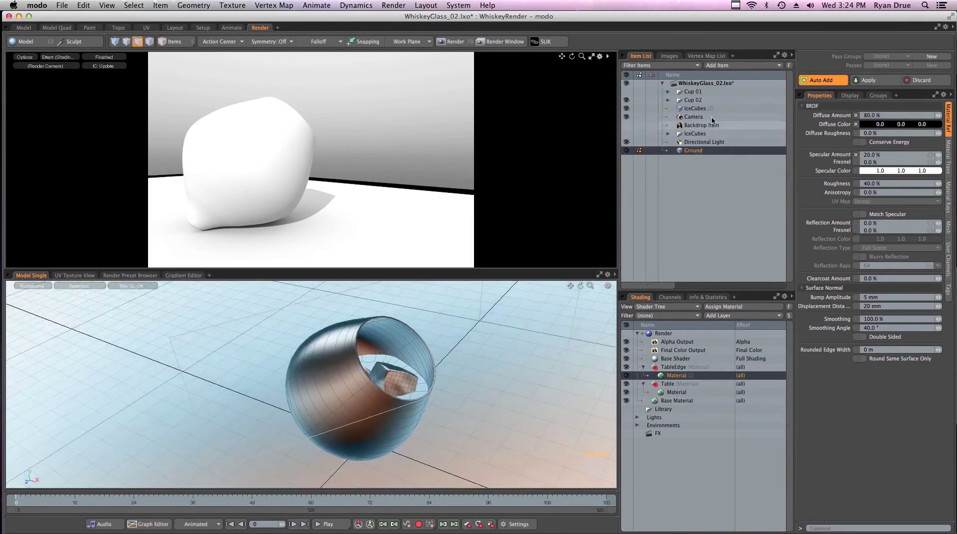
pyautogui.click(696, 108)
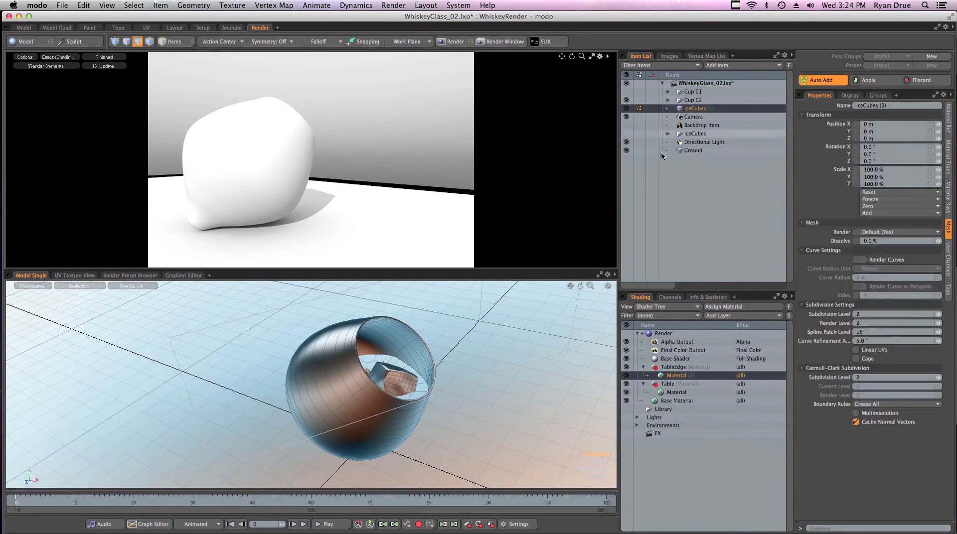
pyautogui.click(668, 100)
pyautogui.click(698, 109)
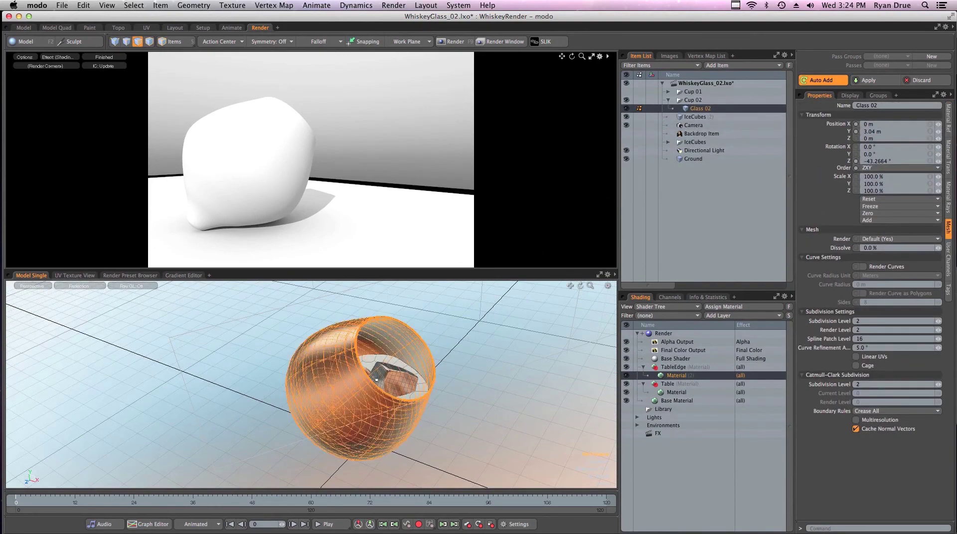
pyautogui.keyDown('alt'); pyautogui.moveTo(355, 391); pyautogui.dragTo(418, 357); pyautogui.keyUp('alt')
pyautogui.press('3')
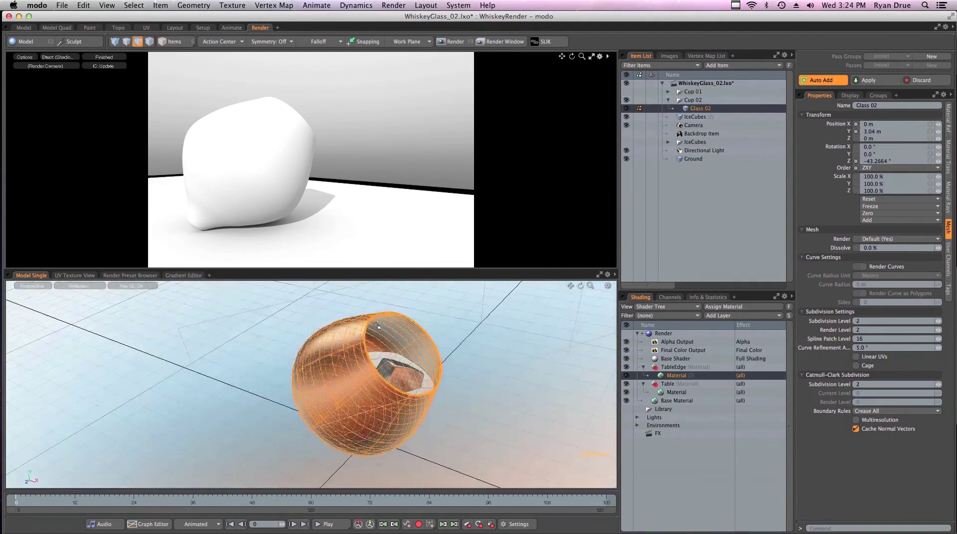
# Step: Assign a new material group named Glass to the glass polygons, with its color set to white (1.0, 1.0, 1.0)
pyautogui.write('m')
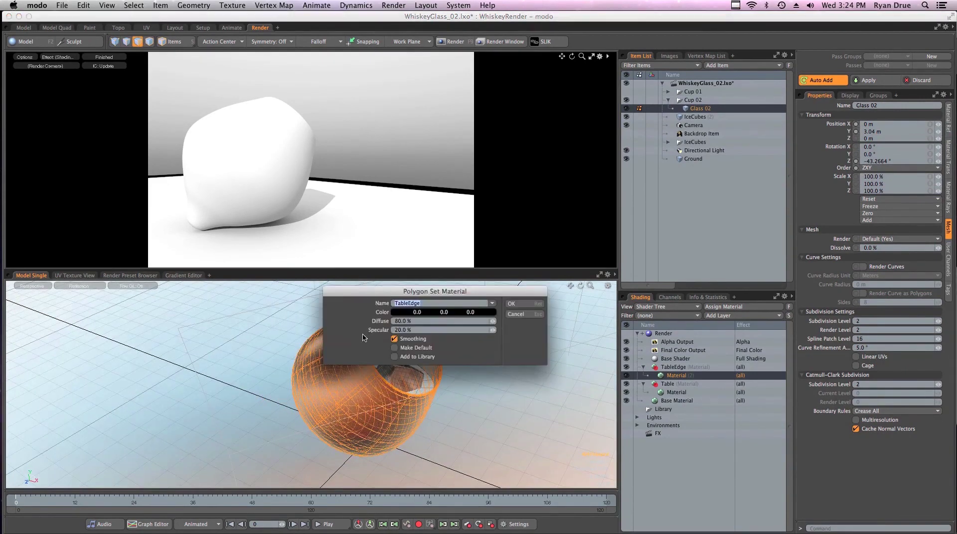
pyautogui.write('Glass')
pyautogui.moveTo(420, 315); pyautogui.dragTo(423, 315)
pyautogui.click(421, 314)
pyautogui.write('1')
pyautogui.press('Return')
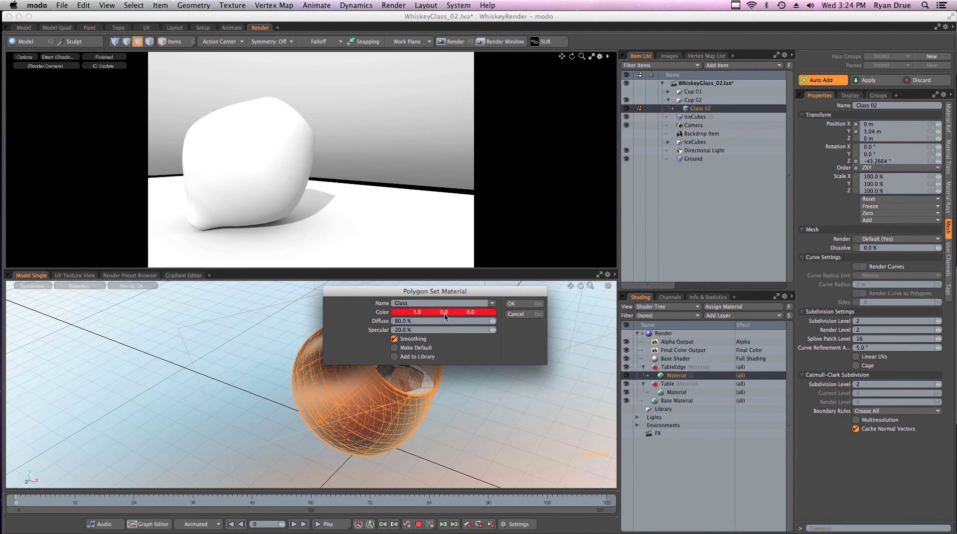
pyautogui.click(441, 312)
pyautogui.write('1')
pyautogui.press('Return')
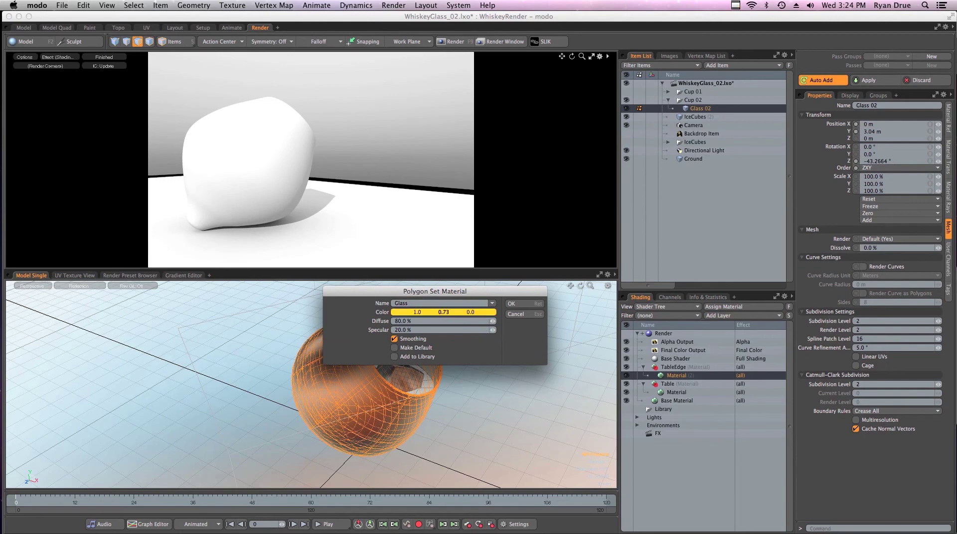
pyautogui.click(470, 312)
pyautogui.write('0.64')
pyautogui.press('Return')
pyautogui.moveTo(470, 313); pyautogui.dragTo(679, 346)
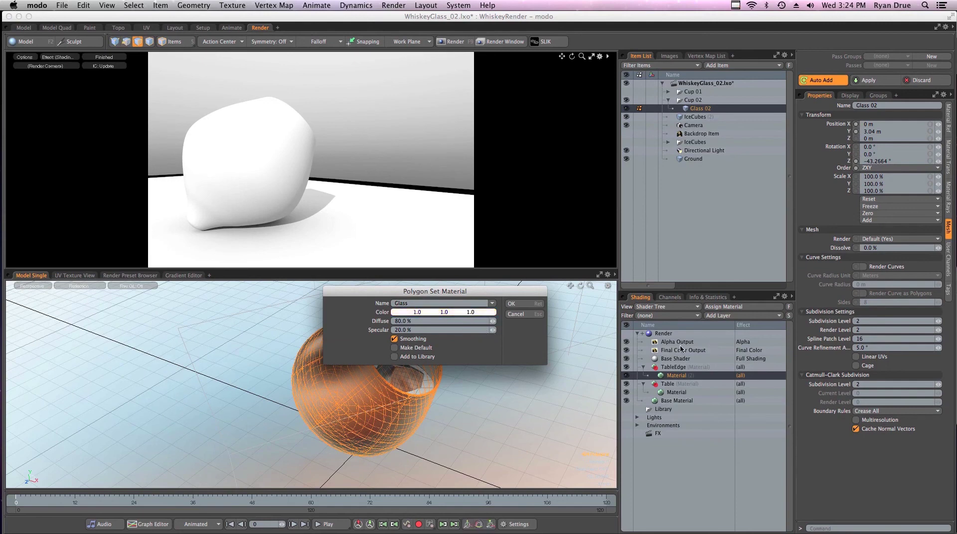
pyautogui.click(519, 302)
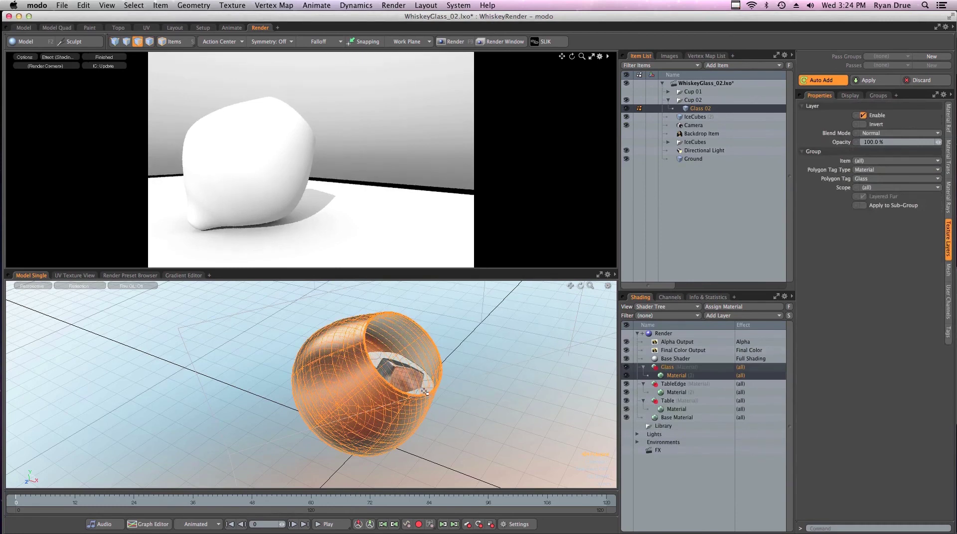
# Step: Select only the liquid's polygons inside the glass and assign them a new material group named Liquid
pyautogui.keyDown('alt'); pyautogui.moveTo(425, 392); pyautogui.dragTo(452, 389); pyautogui.keyUp('alt')
pyautogui.press('3')
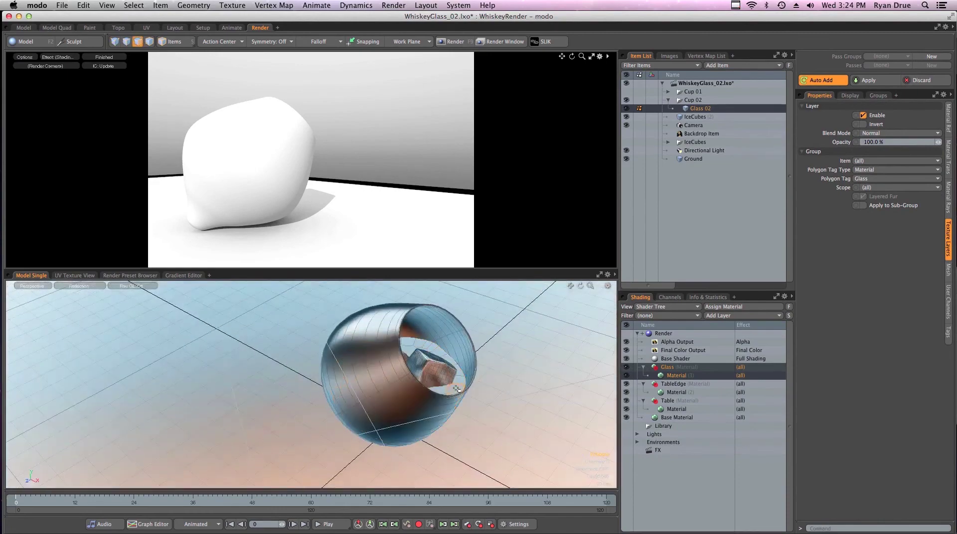
pyautogui.write('mL')
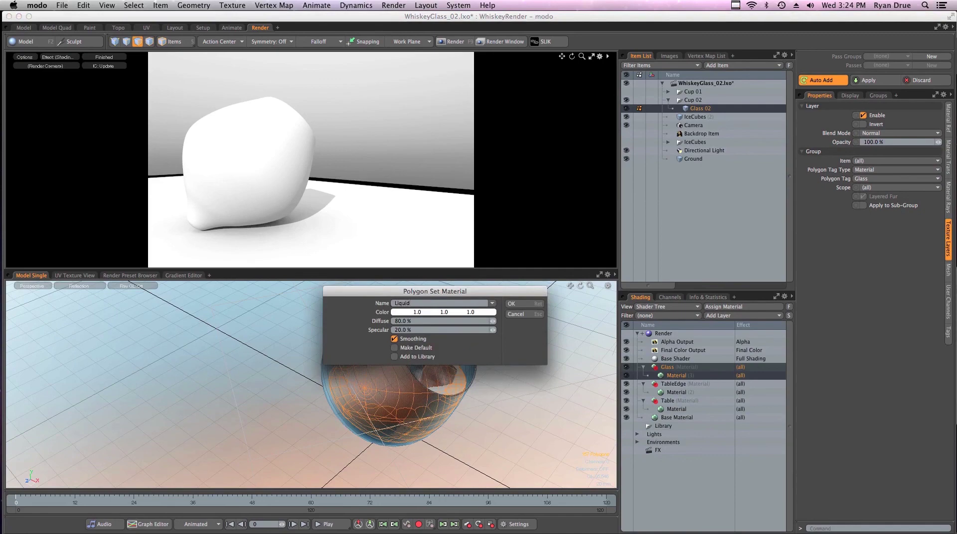
pyautogui.press('Return')
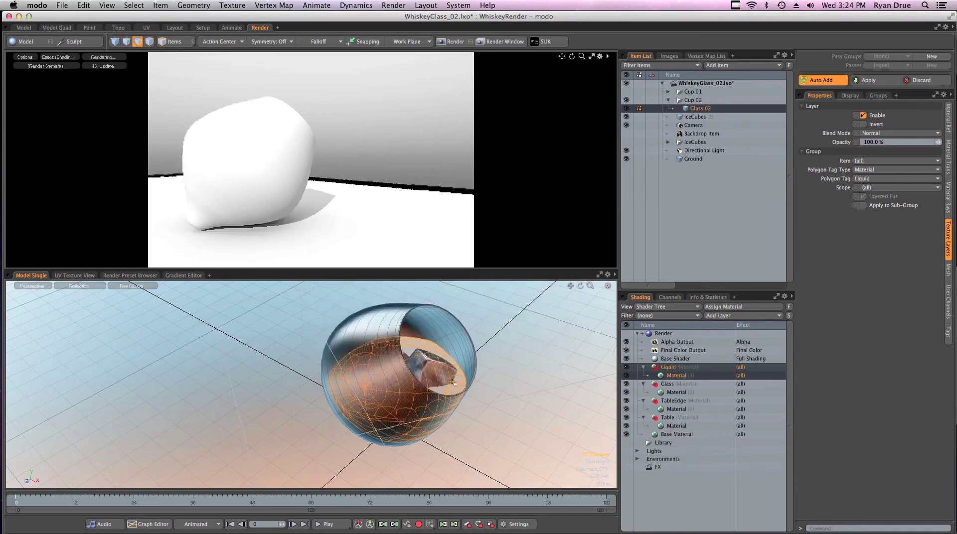
# Step: Assign a new material group named Icecubes to the IceCubes (2) mesh in the glass, leaving its polygons deselected
pyautogui.keyDown('alt'); pyautogui.moveTo(487, 398); pyautogui.dragTo(379, 434); pyautogui.keyUp('alt')
pyautogui.press('3')
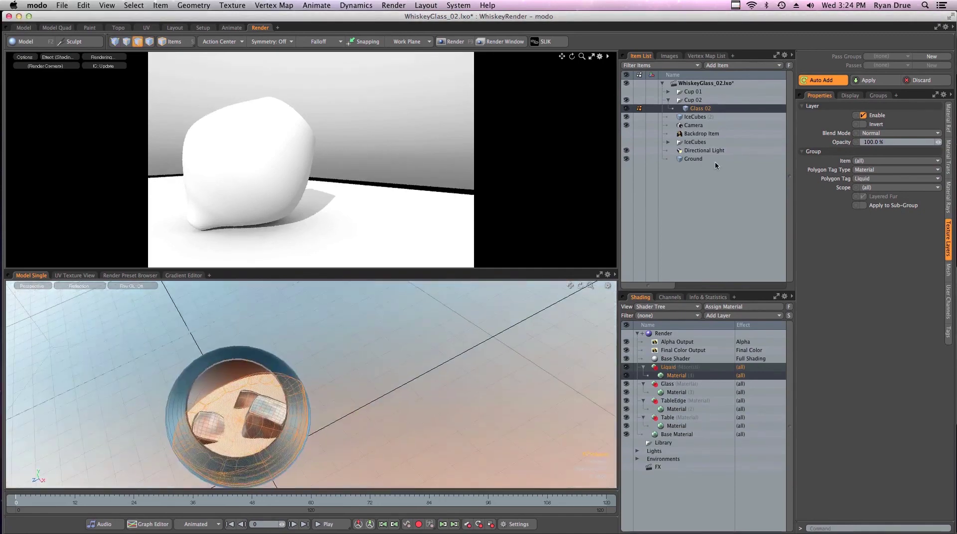
pyautogui.click(698, 117)
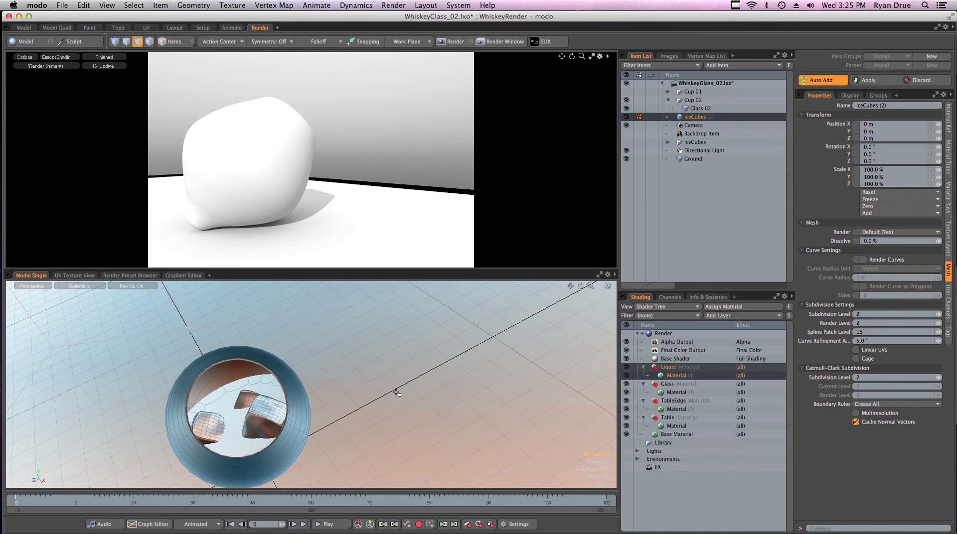
pyautogui.keyDown('alt'); pyautogui.moveTo(387, 456); pyautogui.dragTo(483, 359); pyautogui.keyUp('alt')
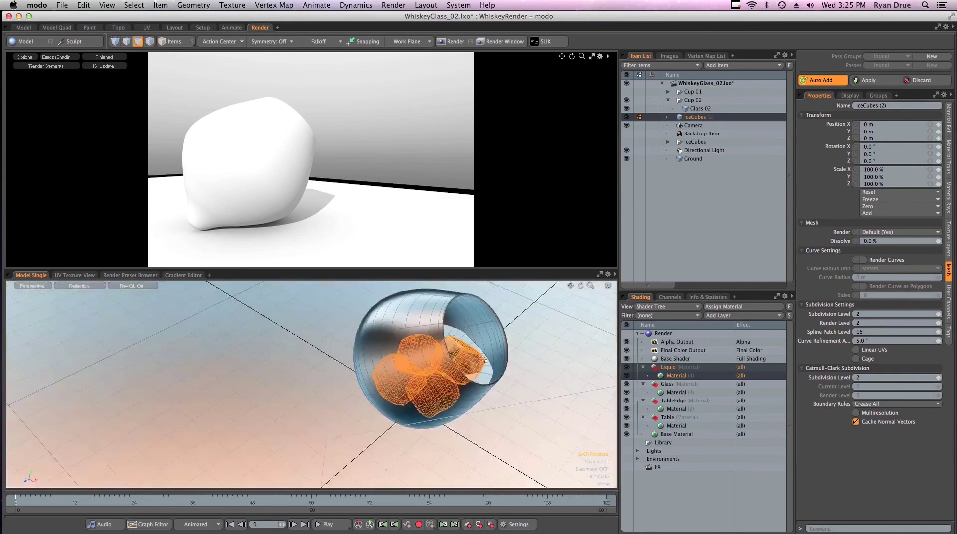
pyautogui.click(562, 433)
pyautogui.write('m')
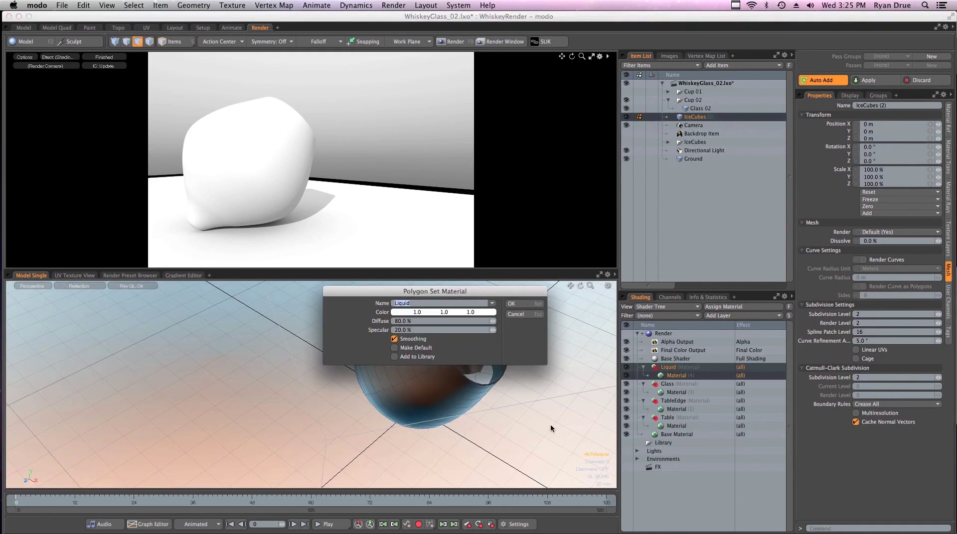
pyautogui.write('Icecubes')
pyautogui.press('Return')
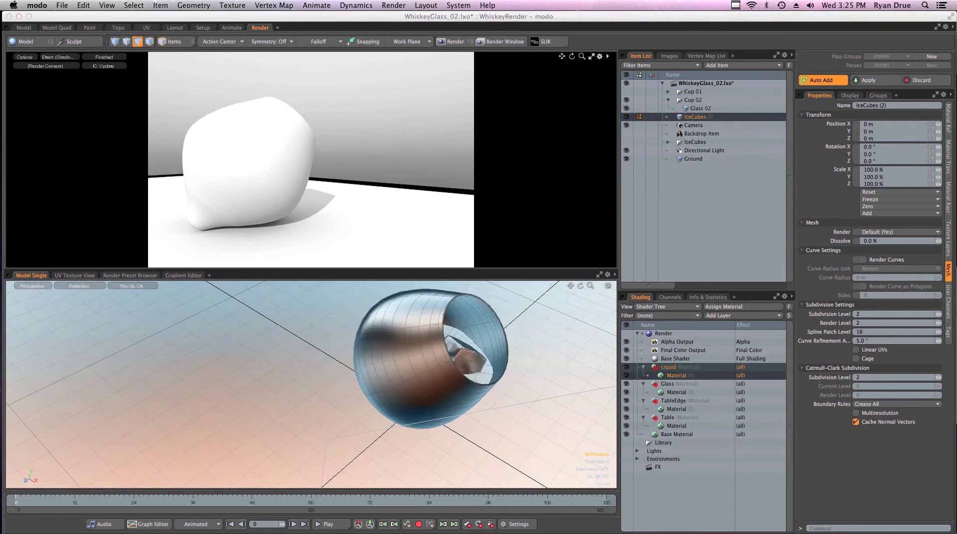
pyautogui.keyDown('alt'); pyautogui.moveTo(561, 315); pyautogui.dragTo(507, 385); pyautogui.keyUp('alt')
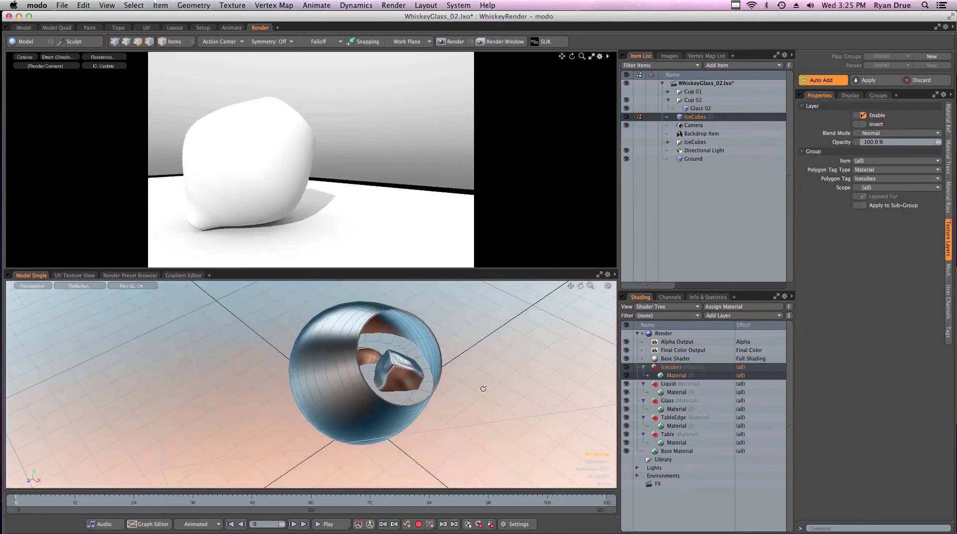
pyautogui.press('3')
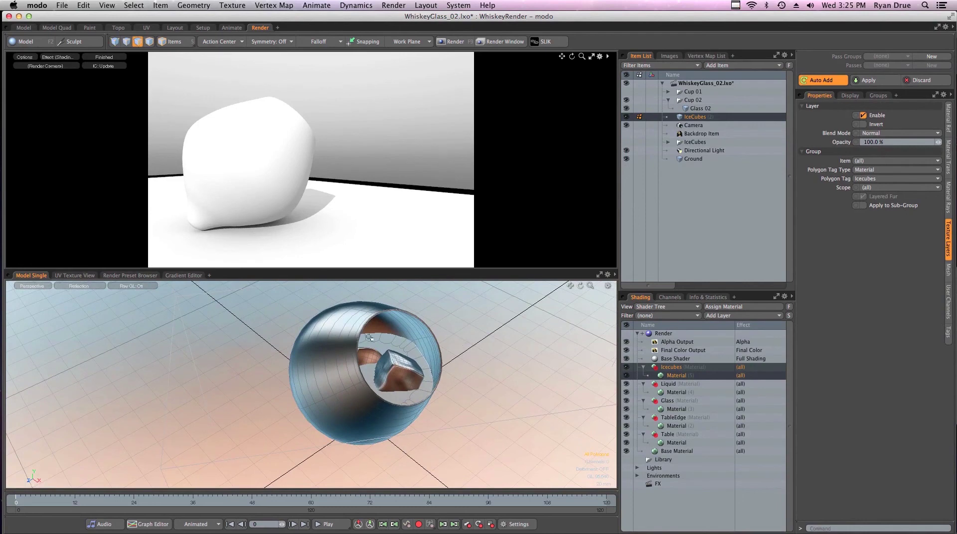